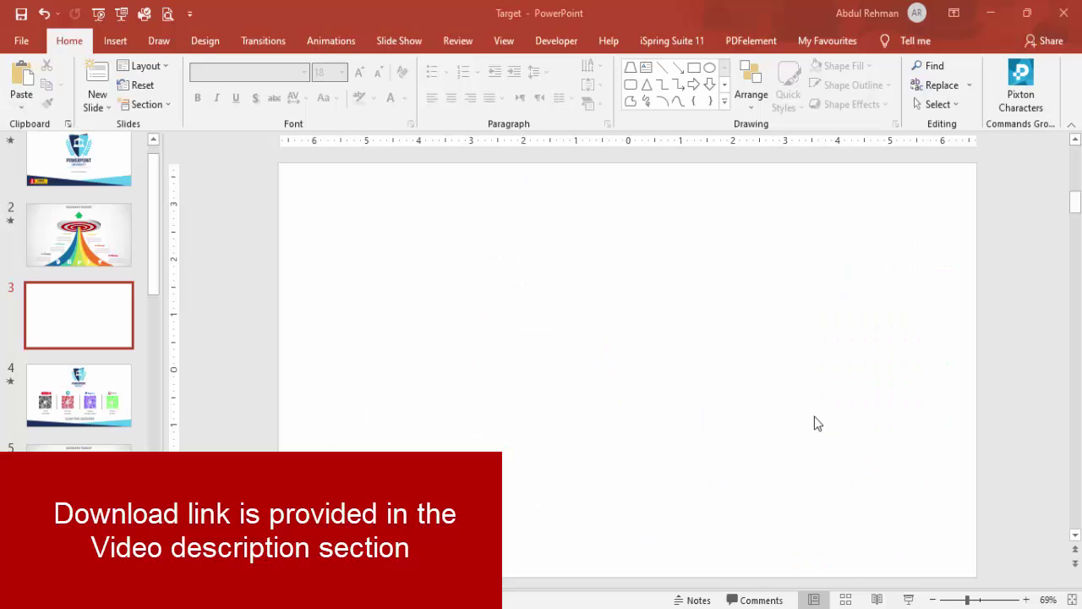
- Show the centre guides and draw a large trapezoid with its top narrowed almost to a point
click(508, 41)
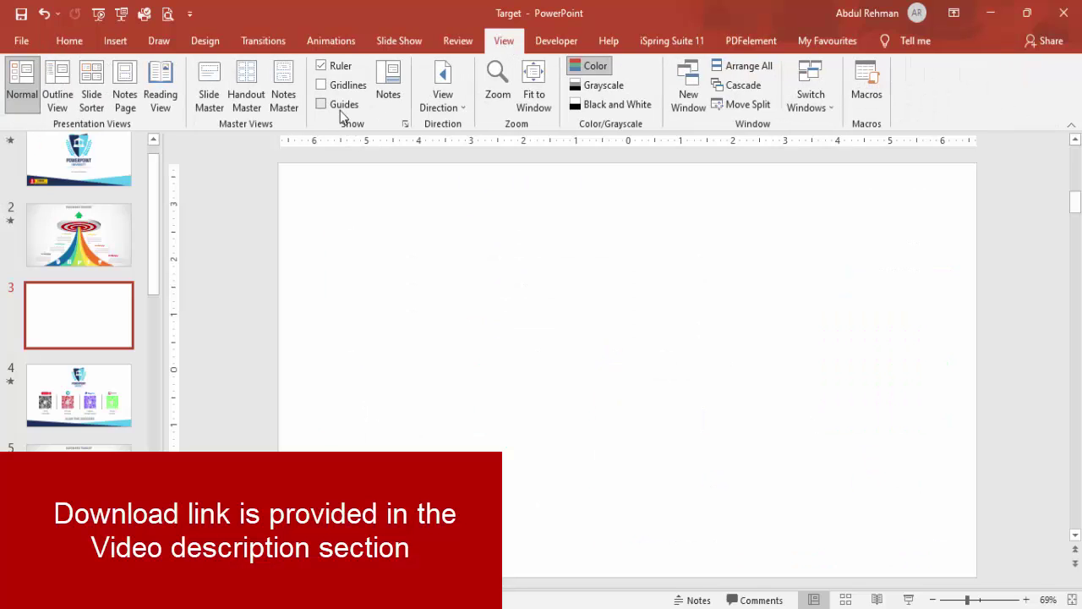
click(115, 41)
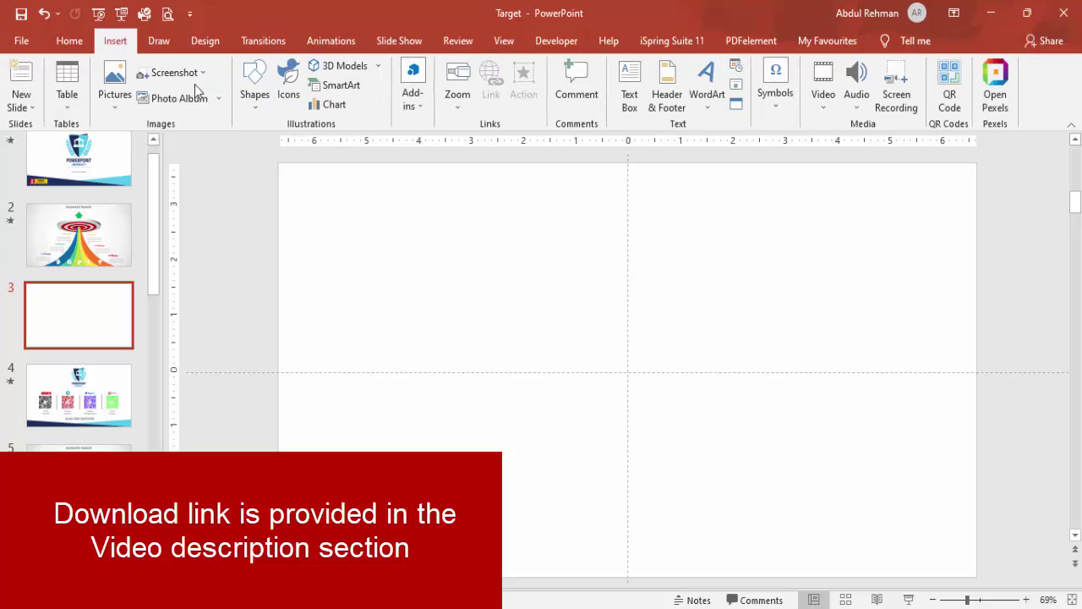
click(255, 106)
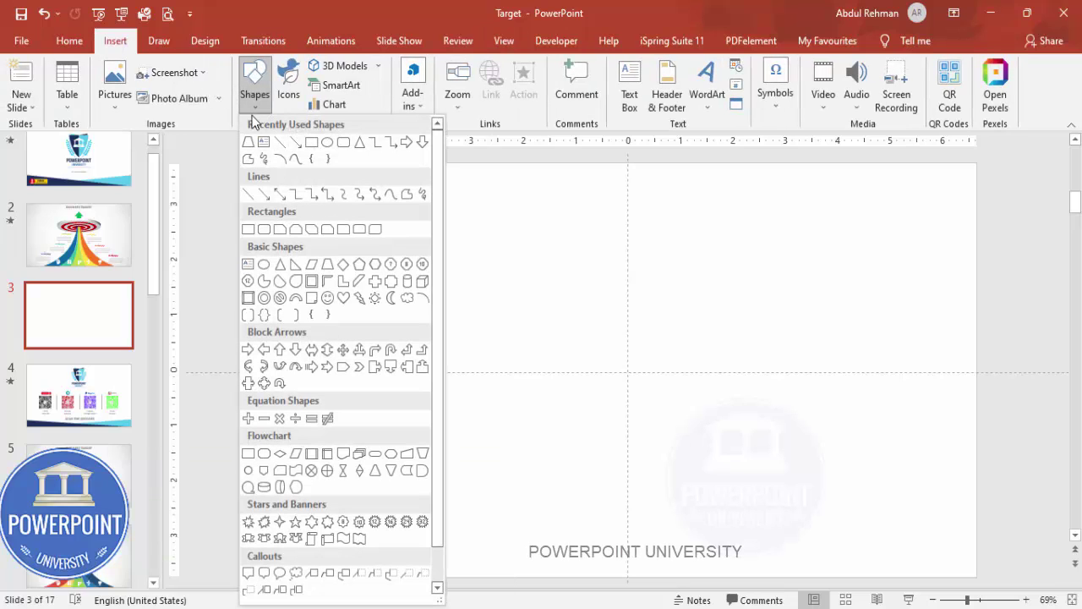
click(327, 266)
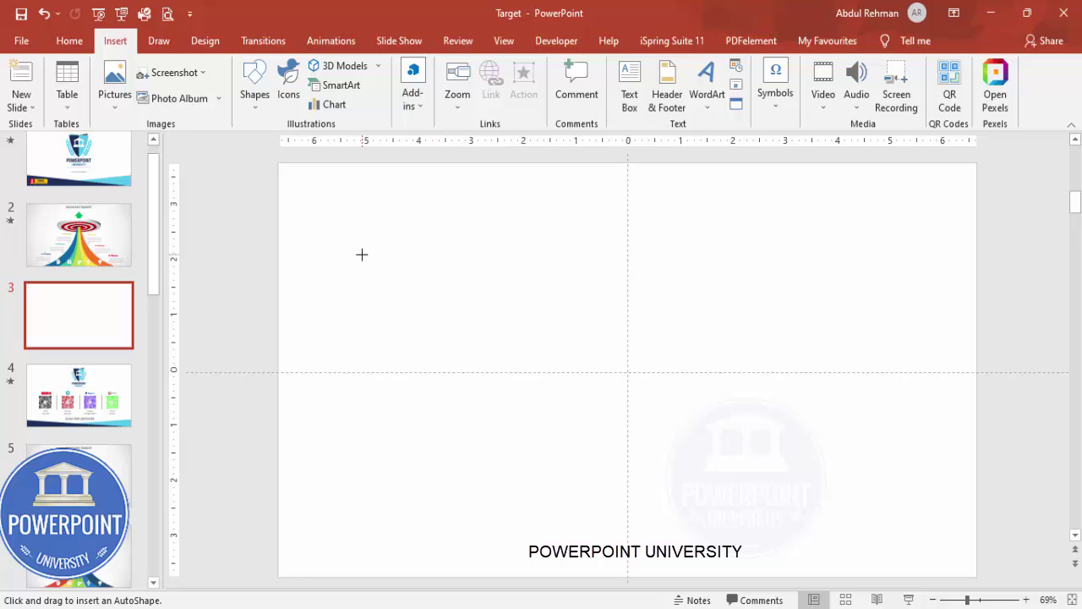
drag(362, 254, 882, 575)
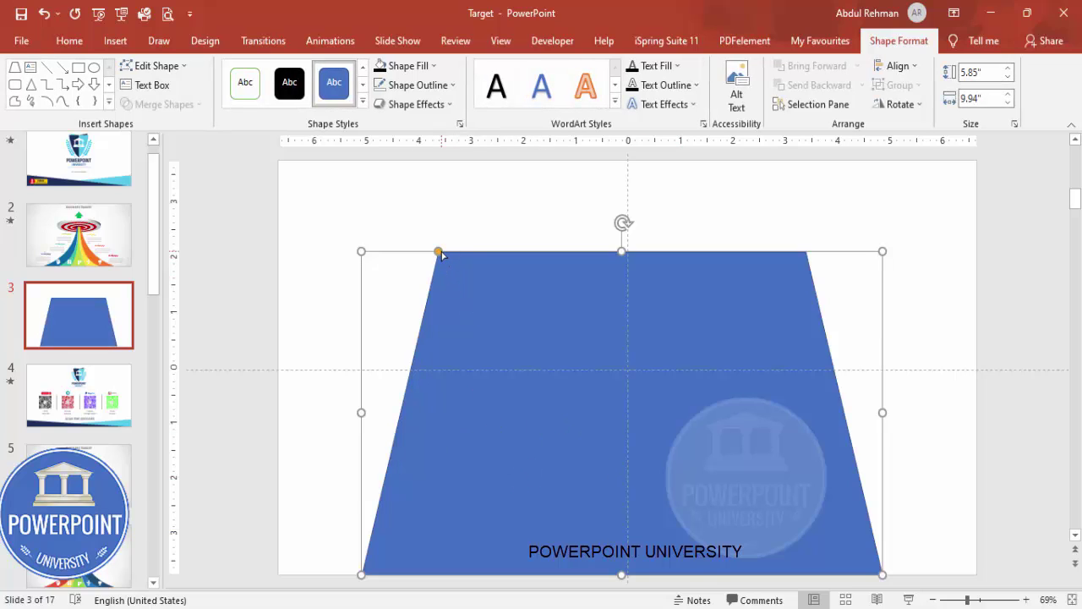
drag(450, 254, 596, 280)
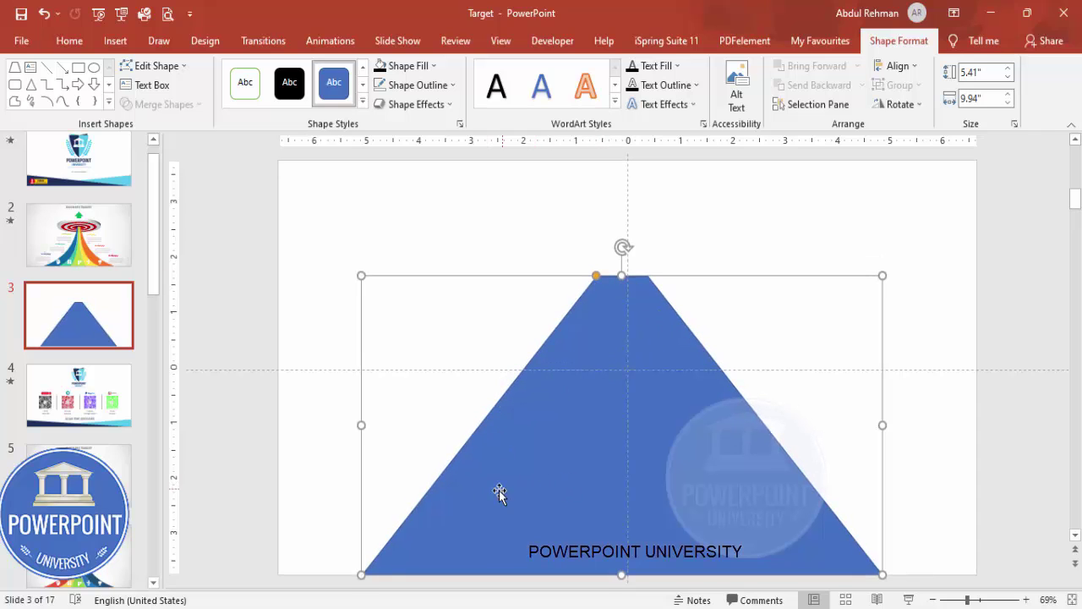
- Remove the trapezoid's outline and centre it horizontally on the slide
click(418, 85)
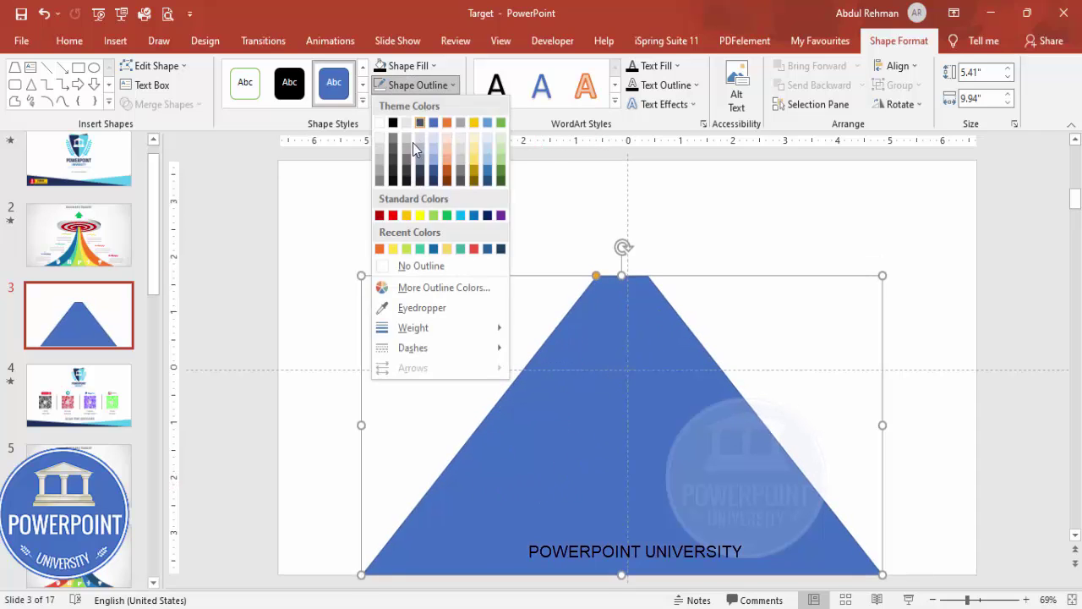
click(419, 266)
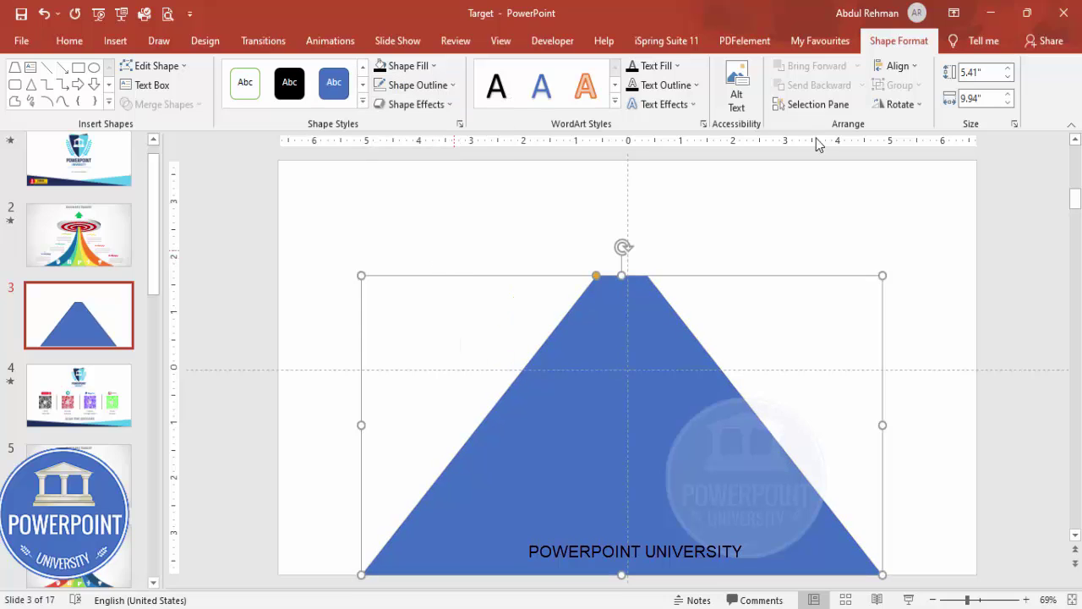
click(897, 65)
click(915, 104)
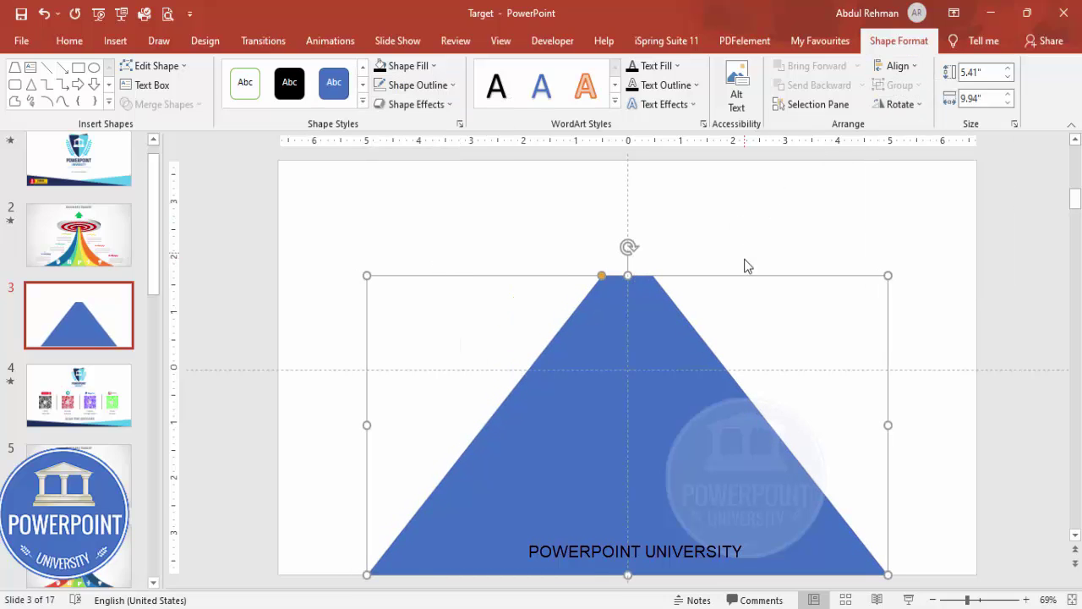
- Use Edit Points to bow the trapezoid's right edge into a concave curve from top to bottom right
right_click(711, 440)
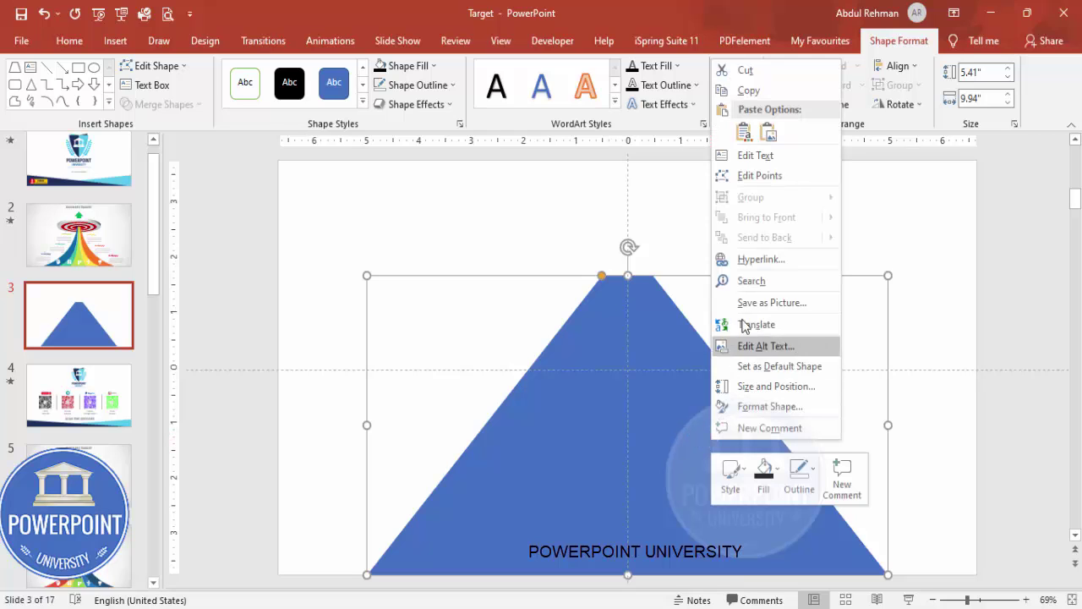
click(760, 176)
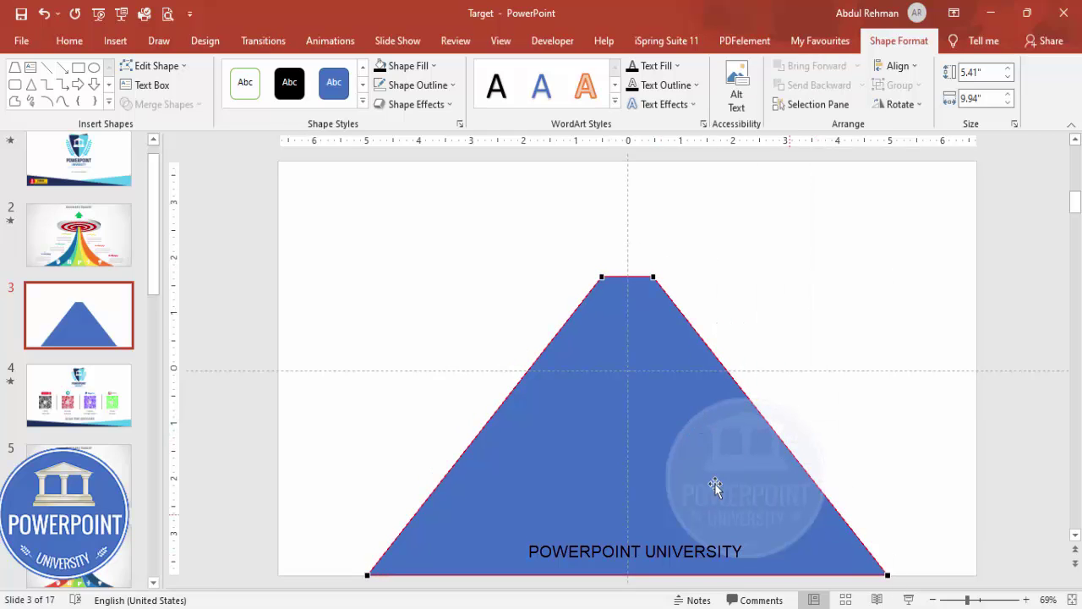
click(887, 576)
drag(809, 480, 743, 544)
click(655, 275)
drag(682, 338, 677, 463)
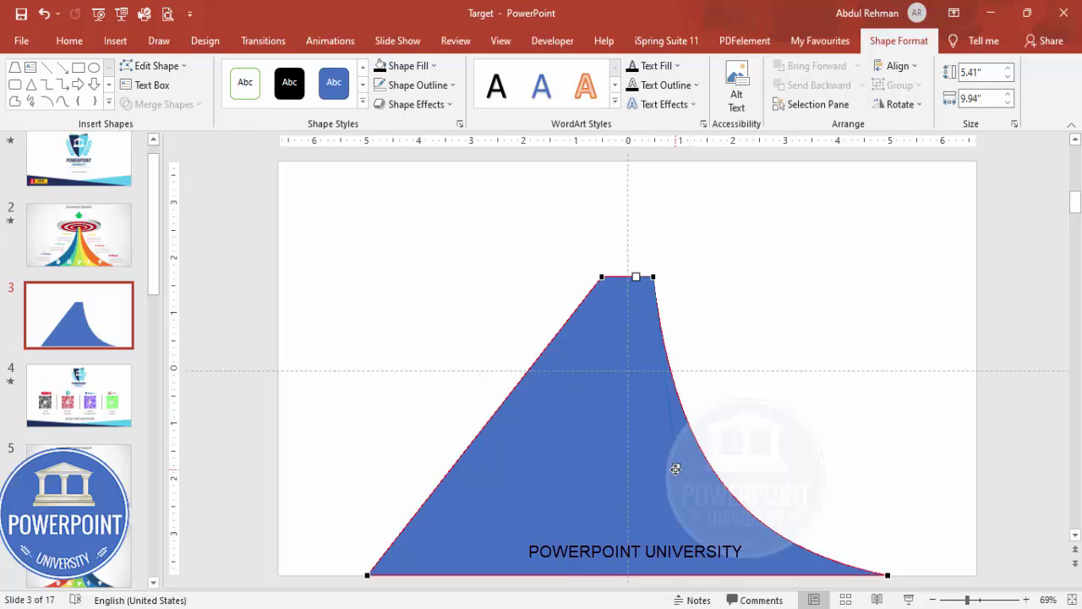
drag(679, 469, 680, 496)
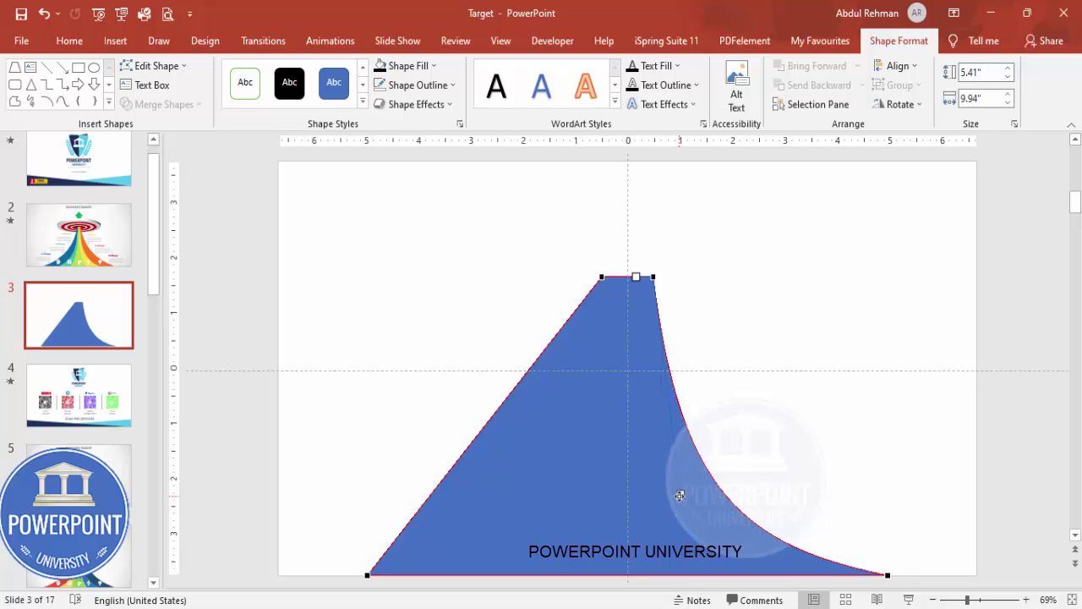
click(803, 456)
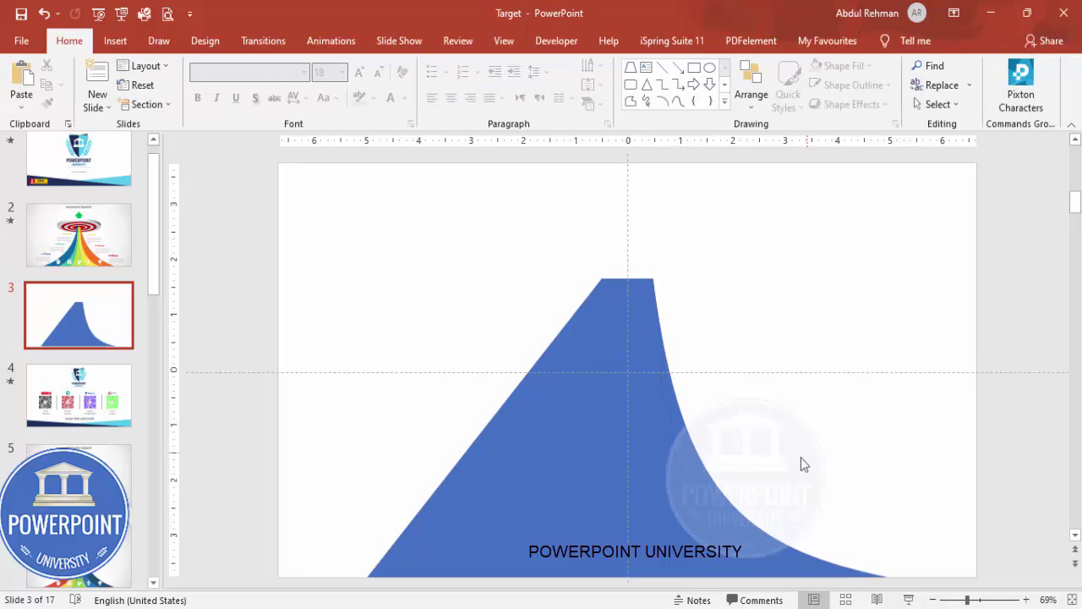
click(562, 440)
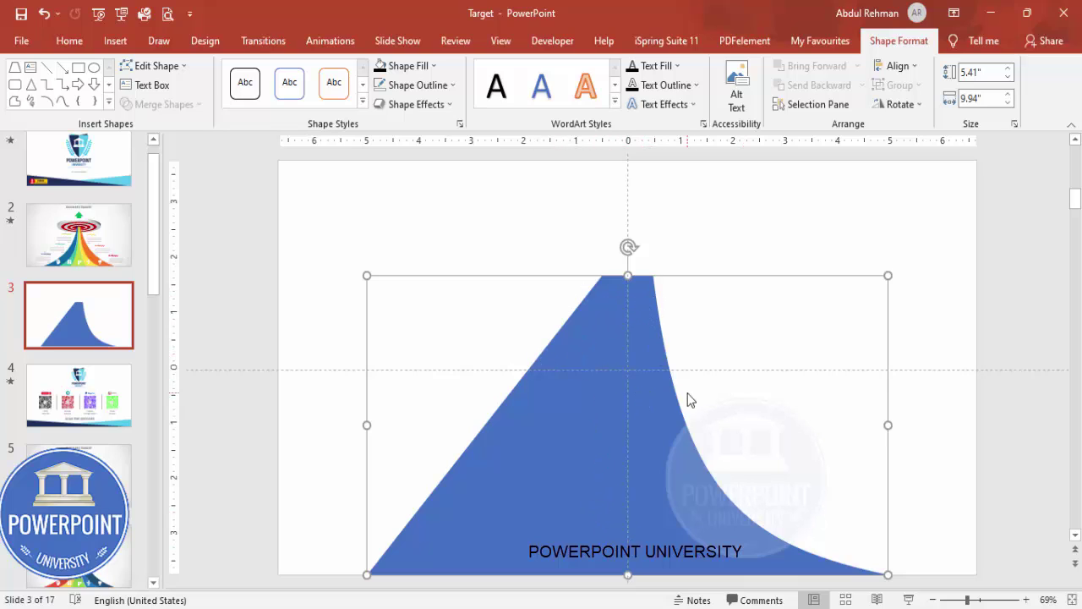
click(378, 204)
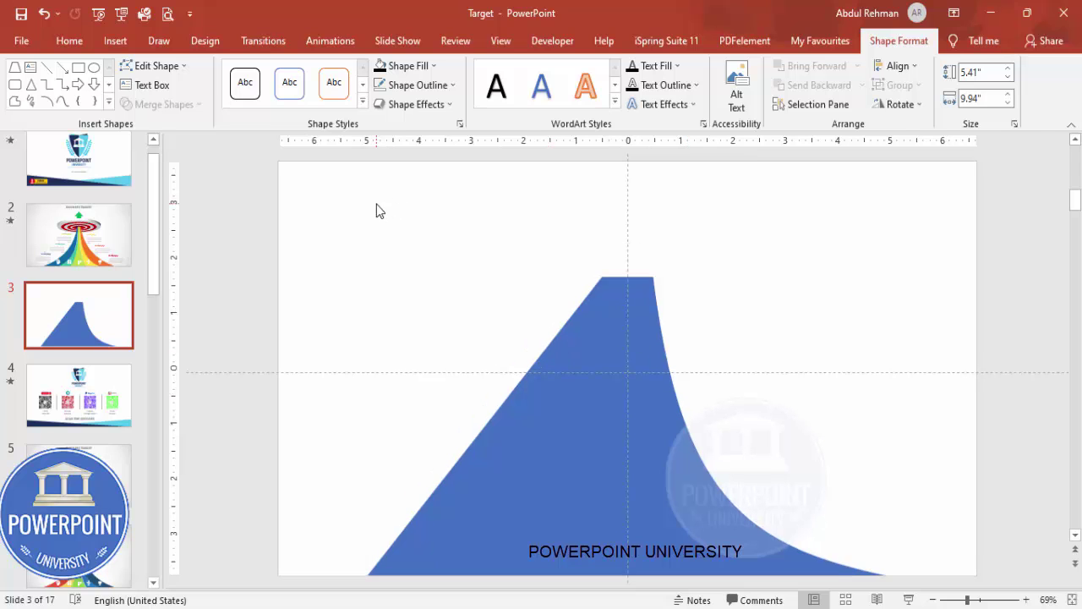
- Draw a rectangle over the shape's left half and subtract it, leaving only the curved right half
click(115, 41)
click(259, 108)
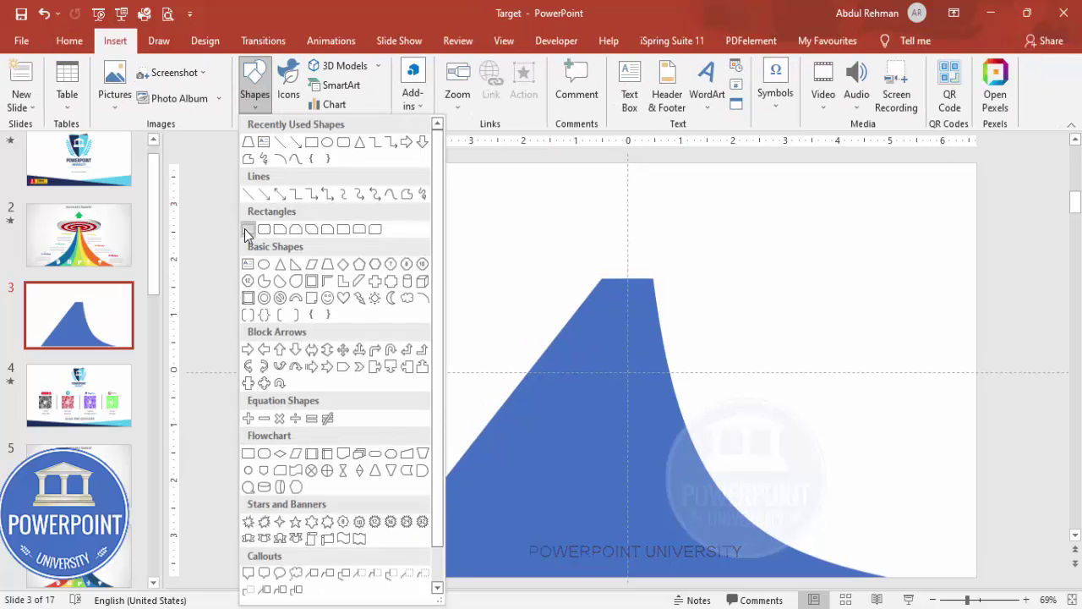
click(247, 228)
drag(310, 211, 628, 575)
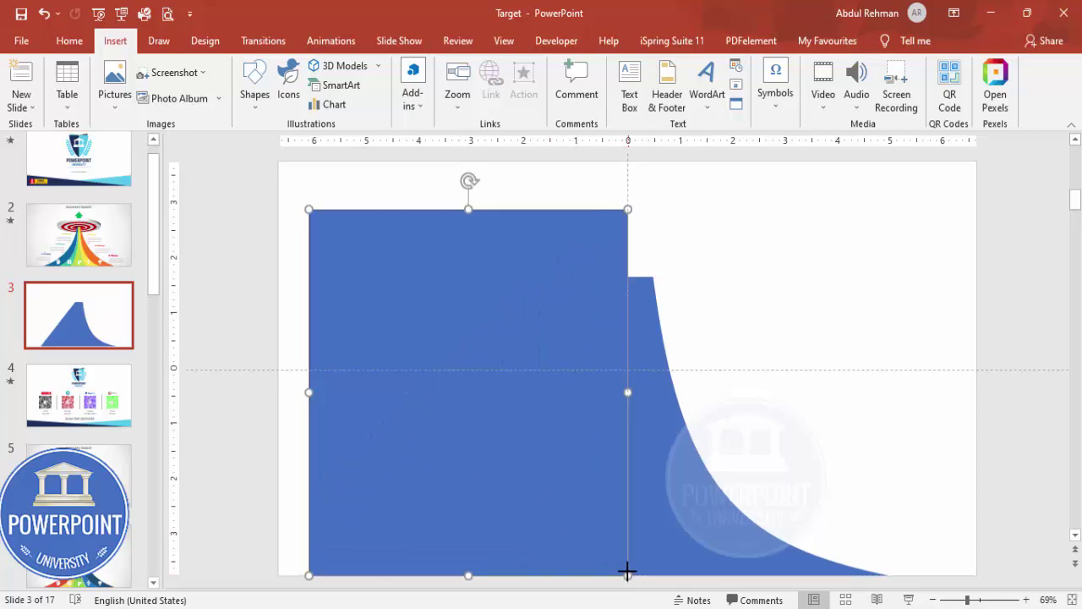
click(652, 429)
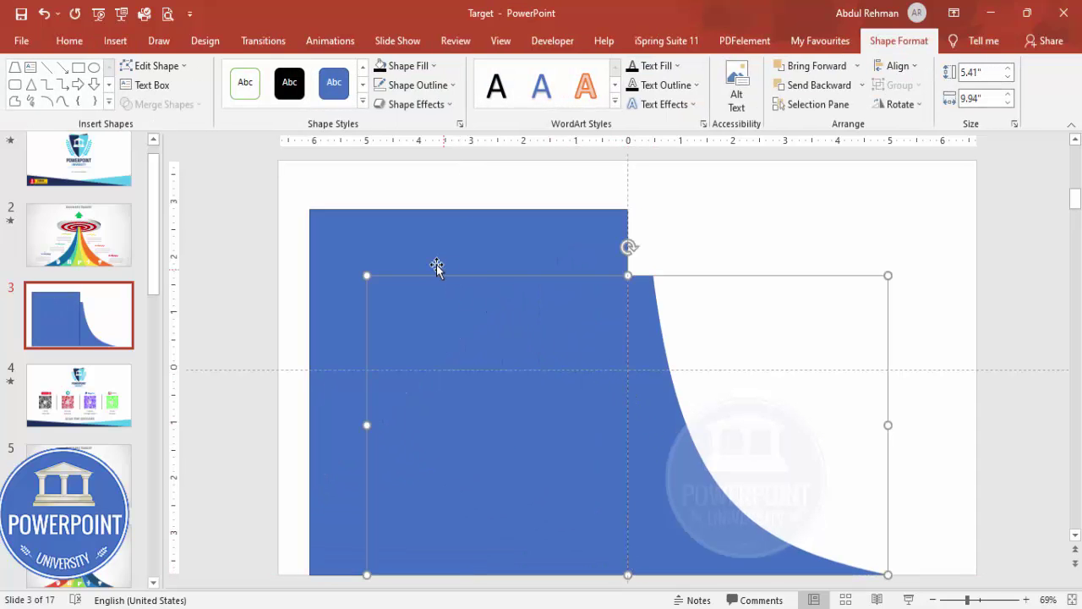
shift+click(415, 244)
click(198, 104)
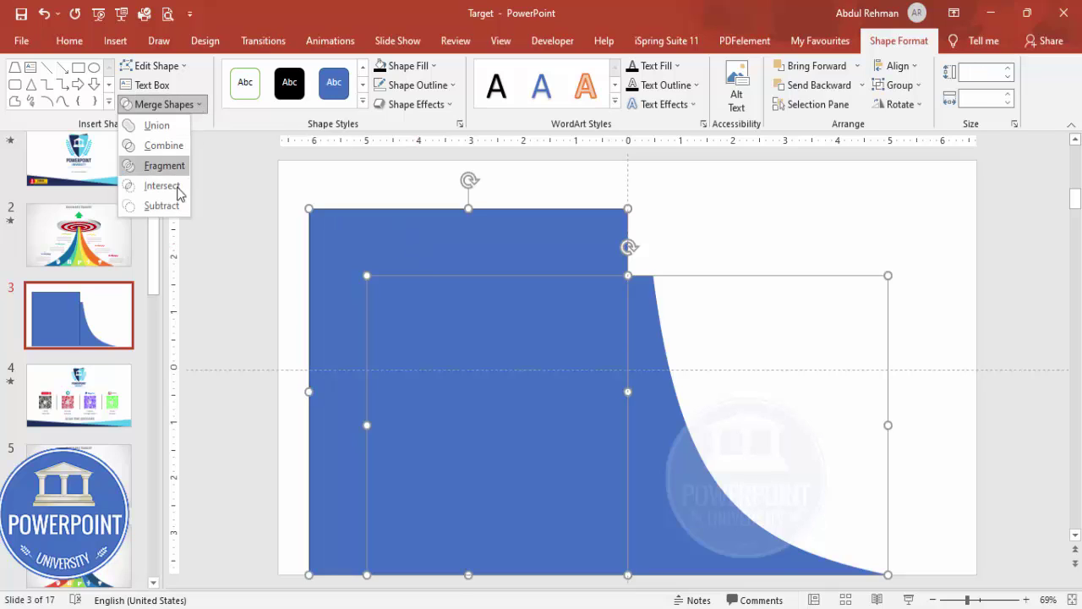
click(176, 203)
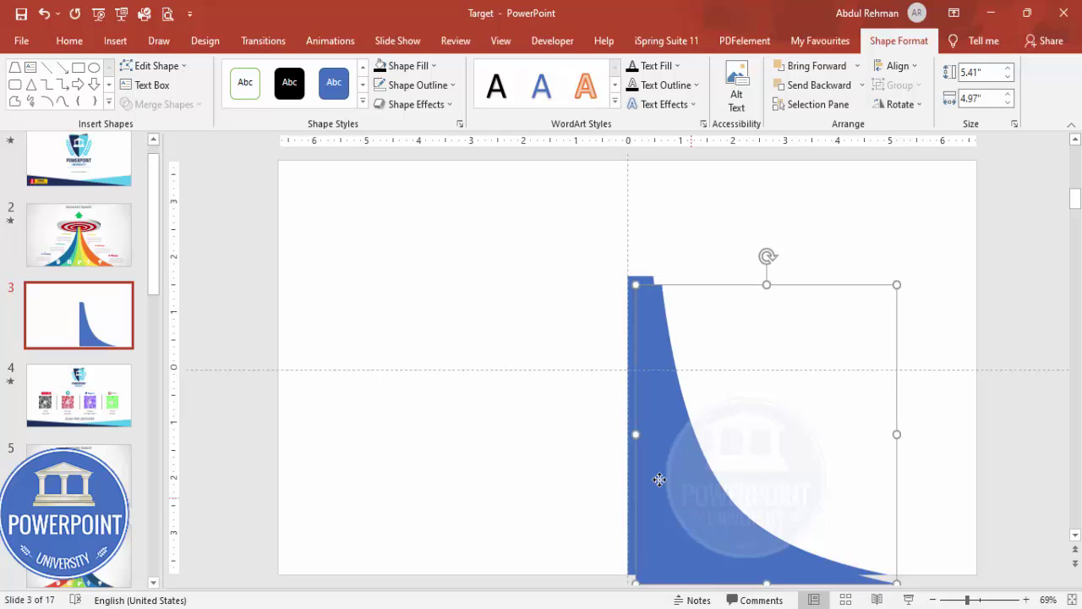
- Copy the half, flip it horizontally into the left half, and union both into one mountain
ctrl+drag(660, 480, 610, 463)
click(899, 104)
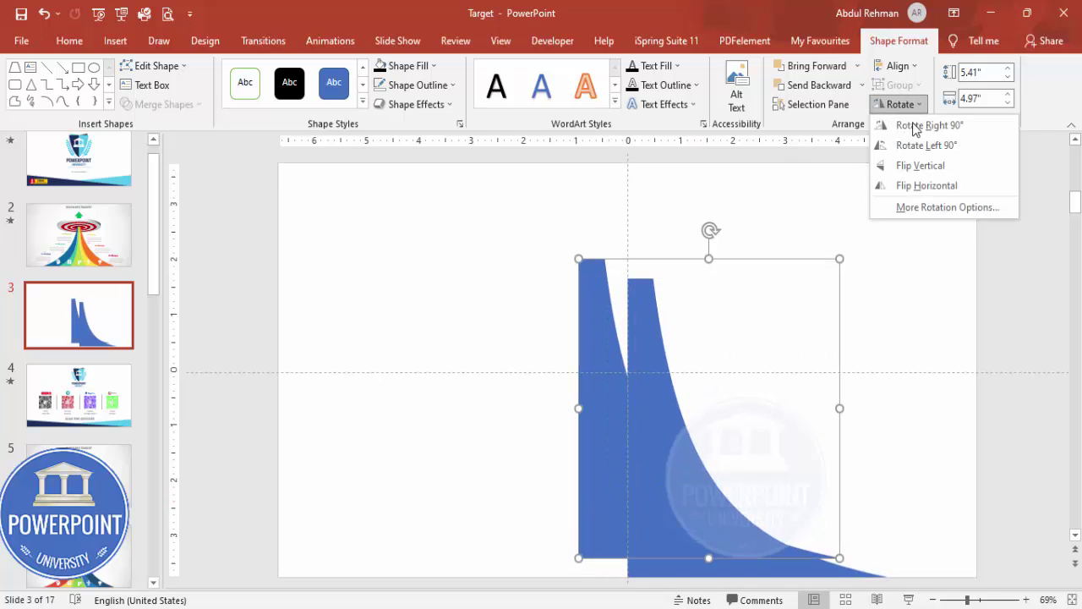
click(938, 186)
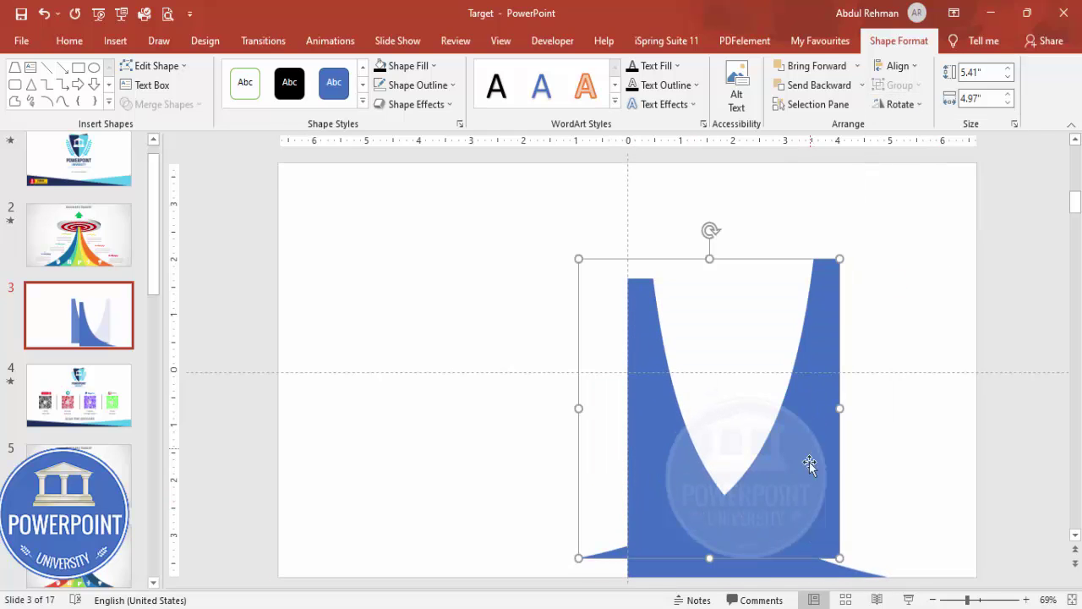
drag(809, 464, 609, 493)
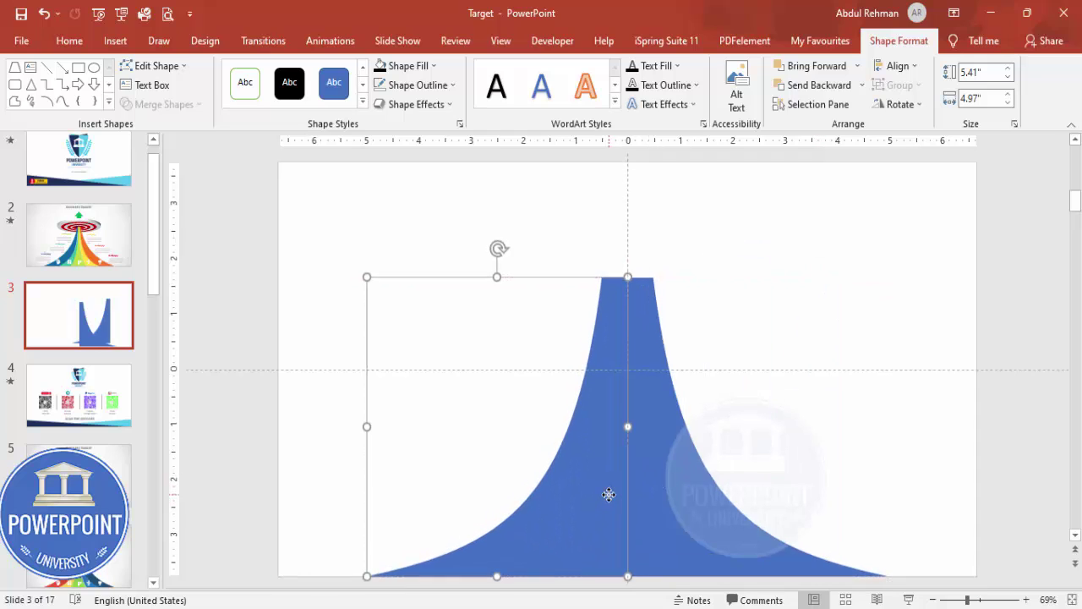
shift+click(662, 463)
click(201, 106)
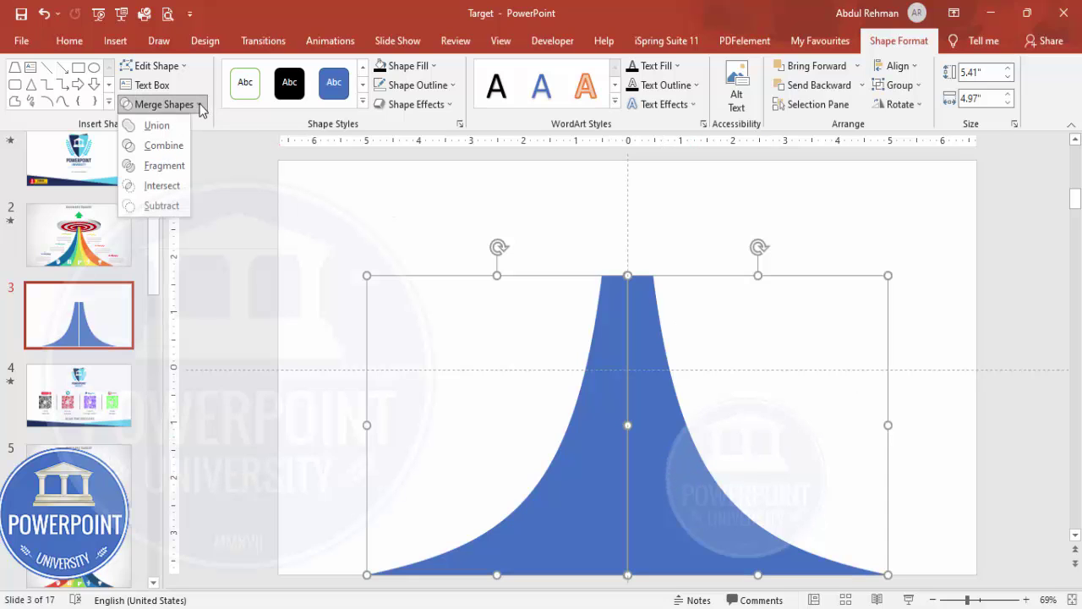
click(157, 125)
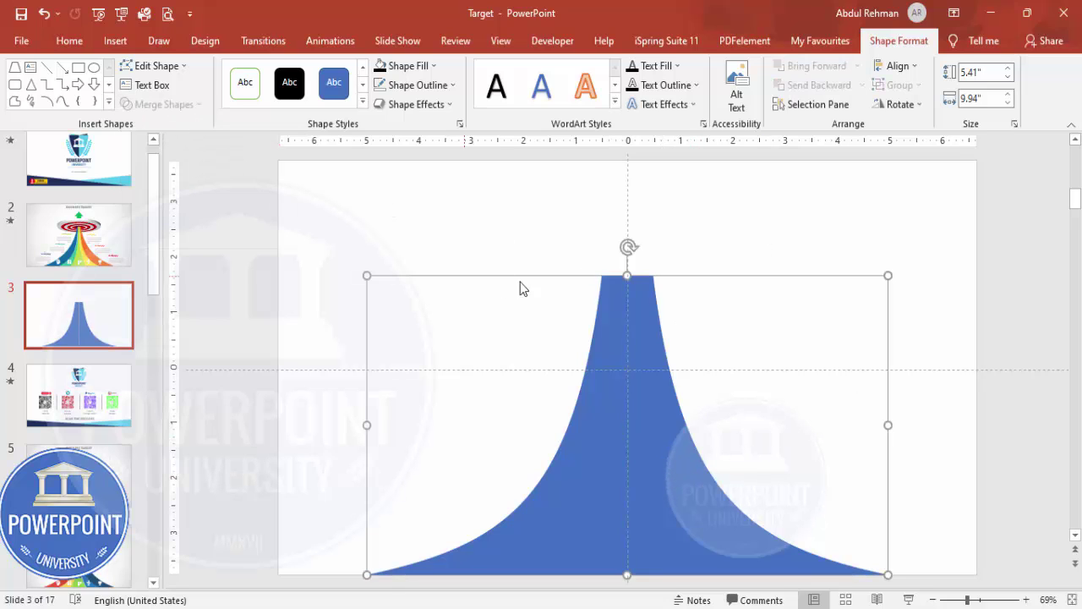
click(672, 244)
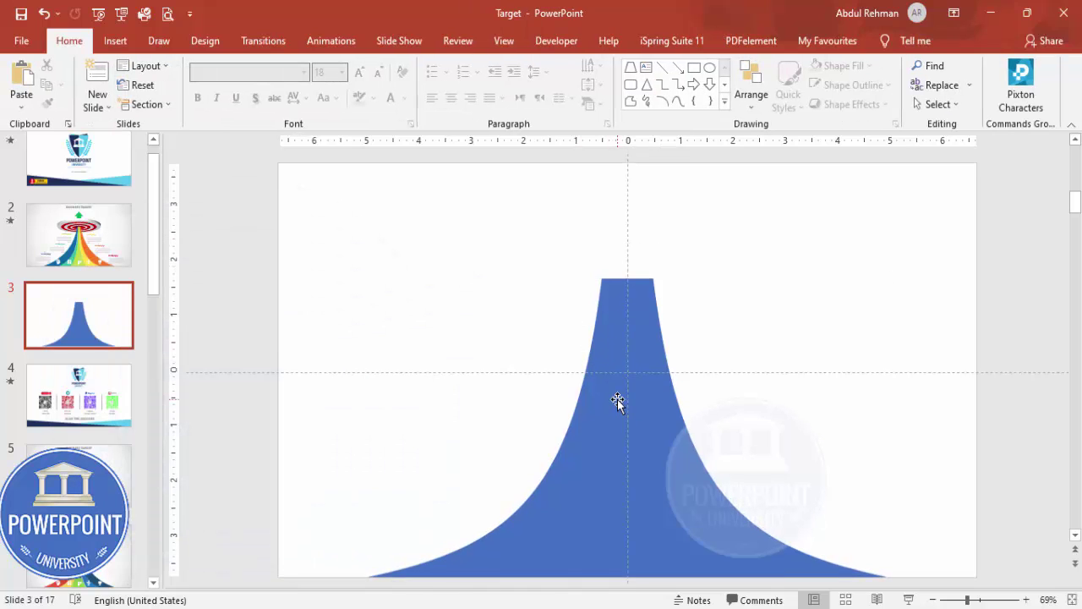
- Duplicate slide 3 as slide 4 and return to slide 3
key(ctrl+z)
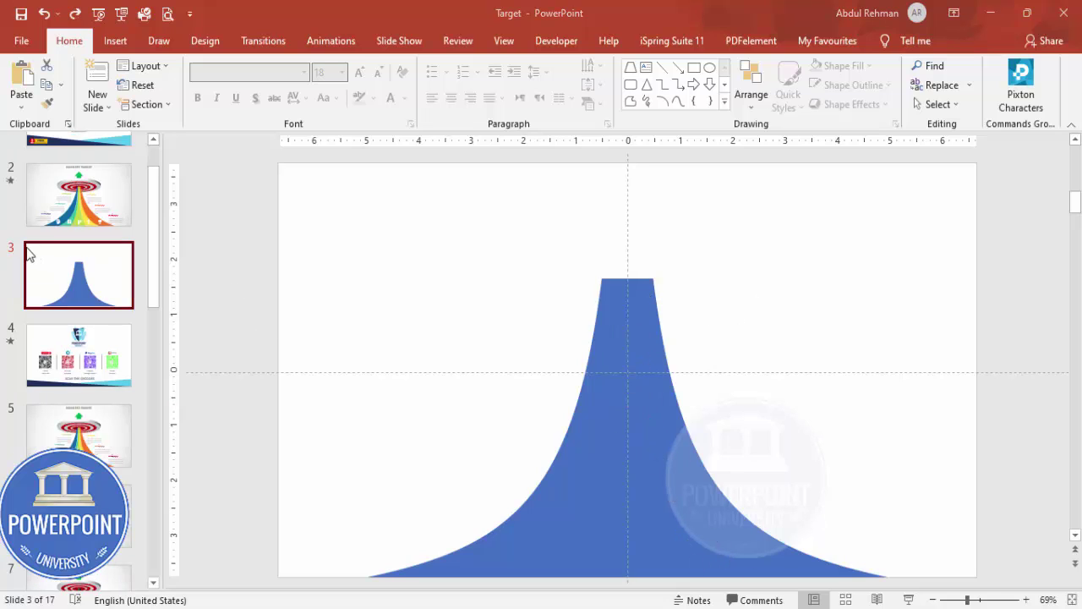
click(114, 281)
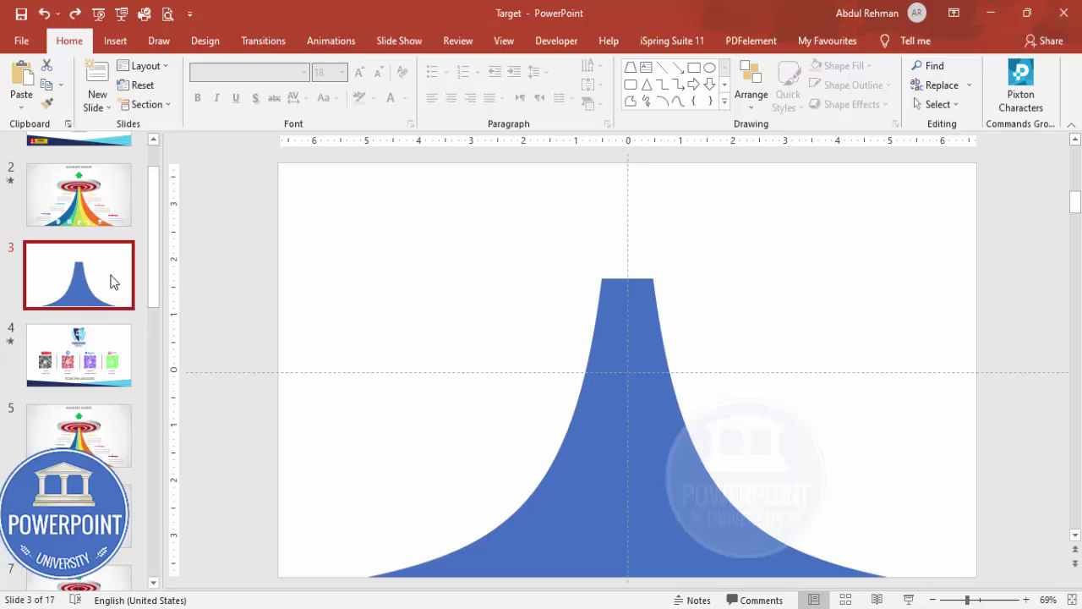
right_click(114, 281)
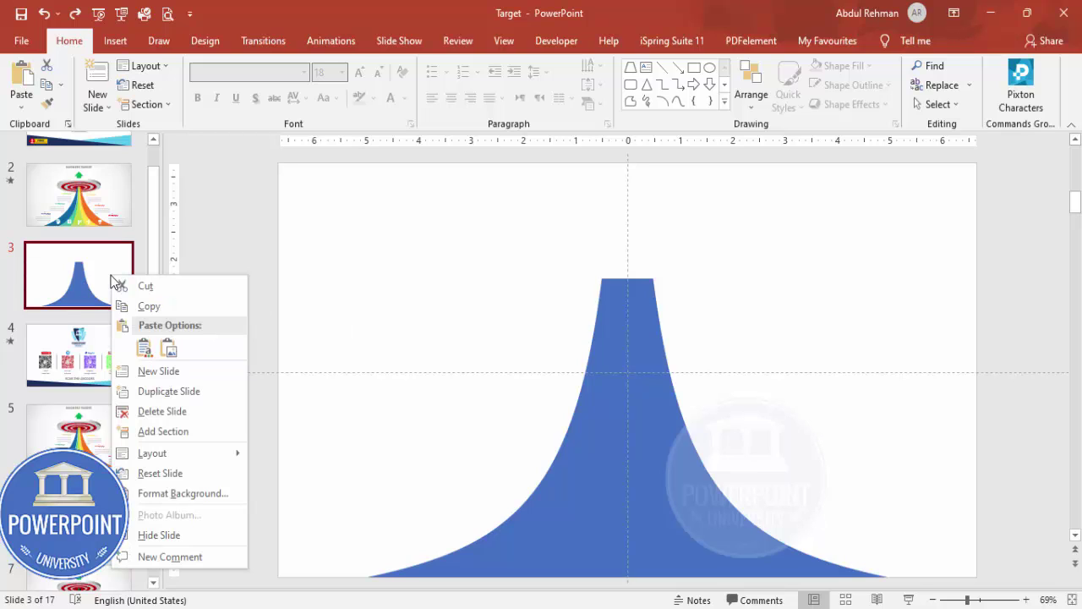
click(179, 389)
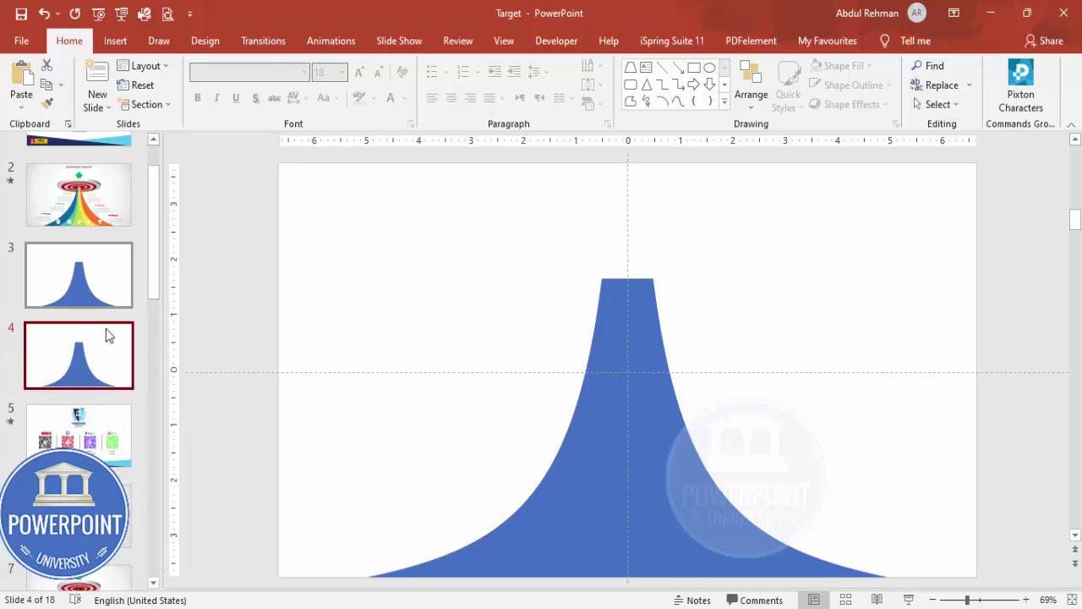
click(108, 277)
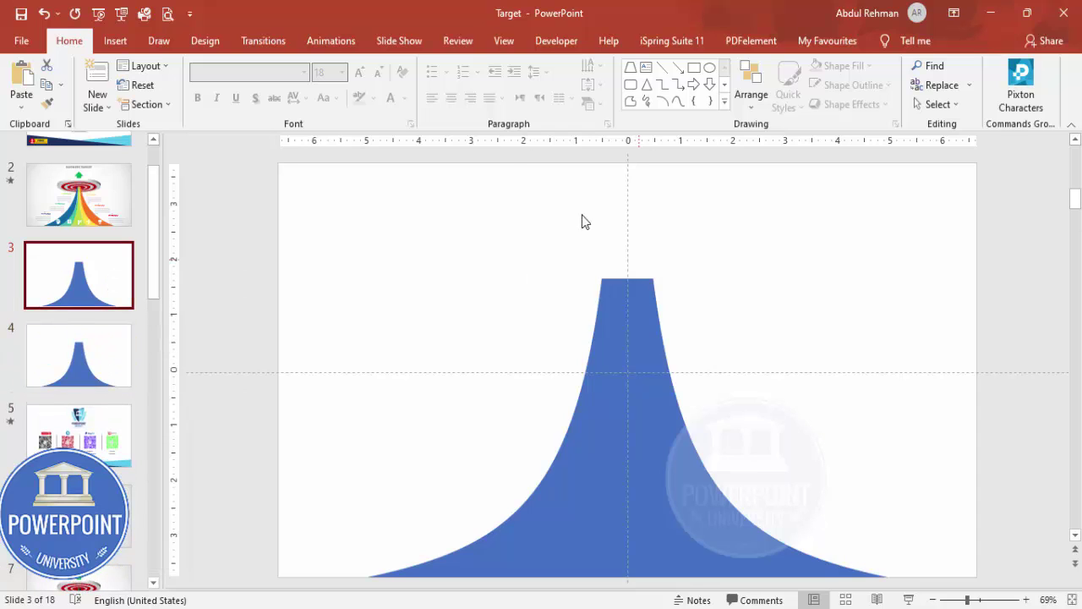
- Draw a semi-transparent right triangle over the mountain's right side
click(115, 41)
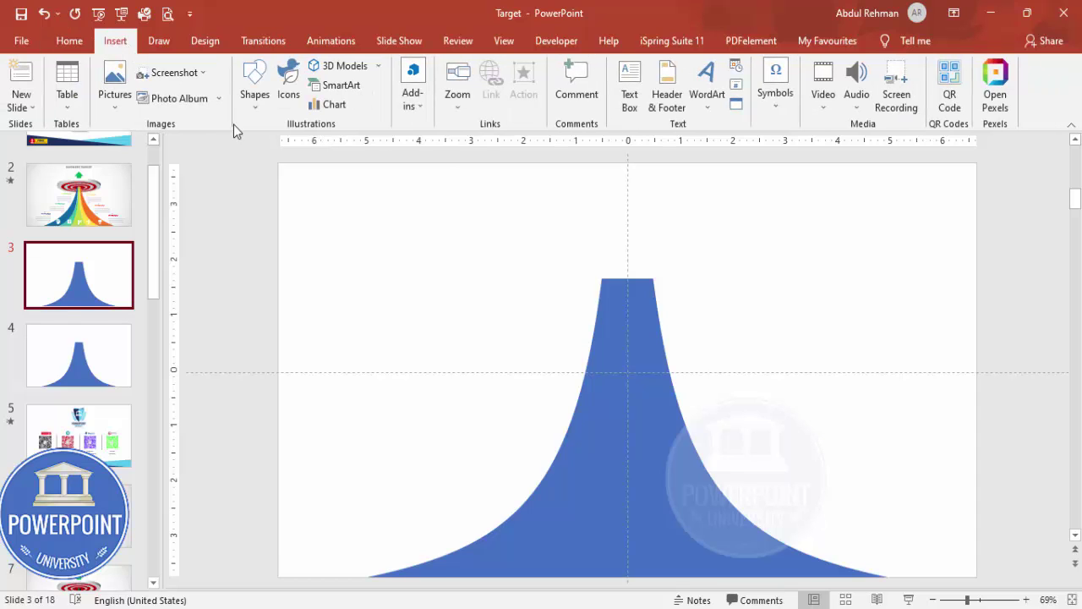
click(255, 93)
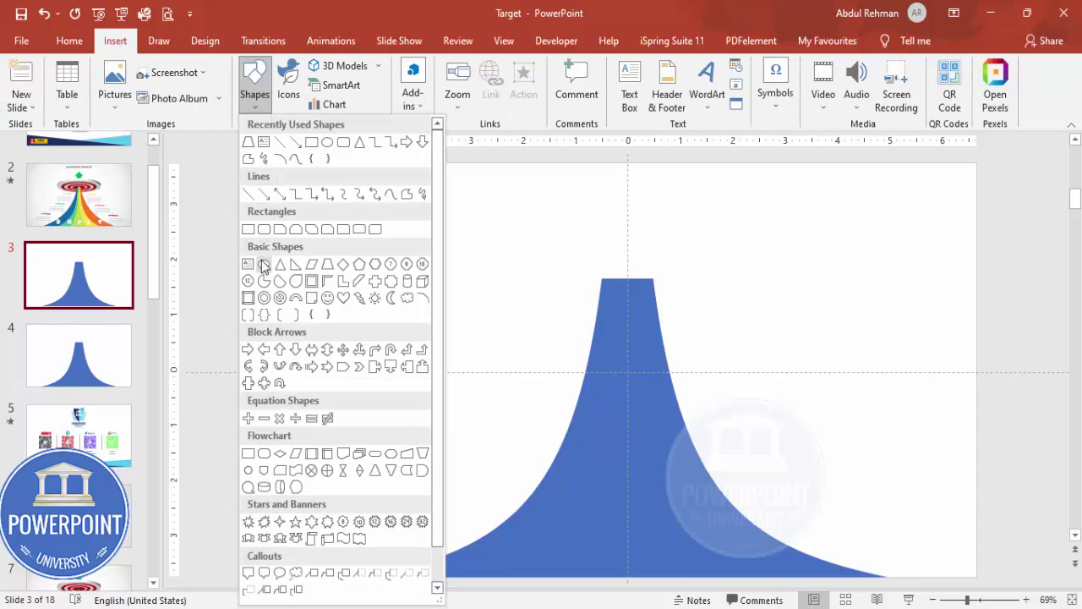
click(297, 267)
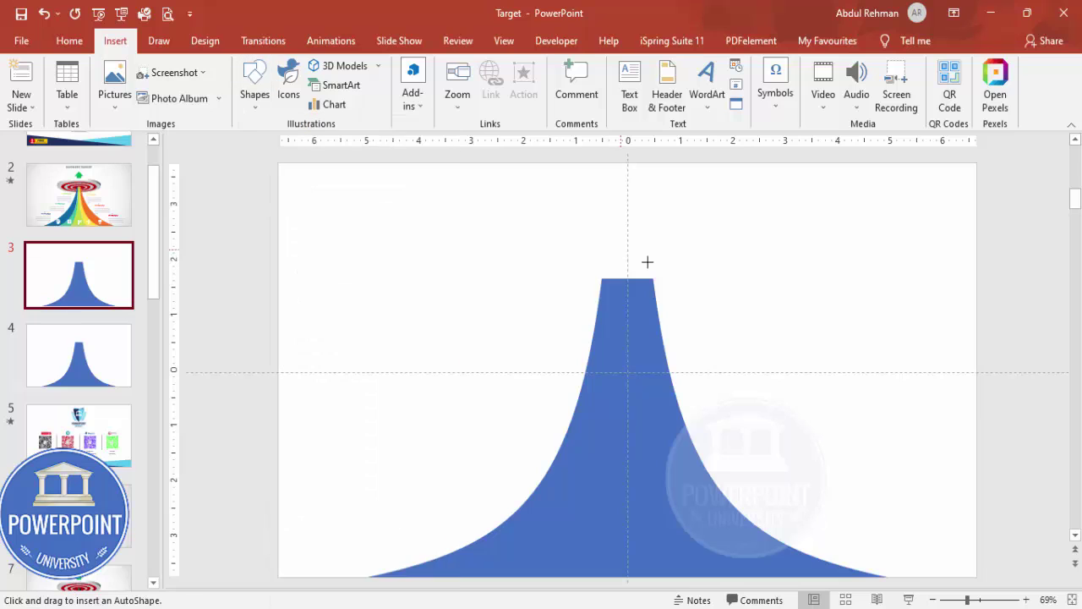
drag(643, 252, 903, 575)
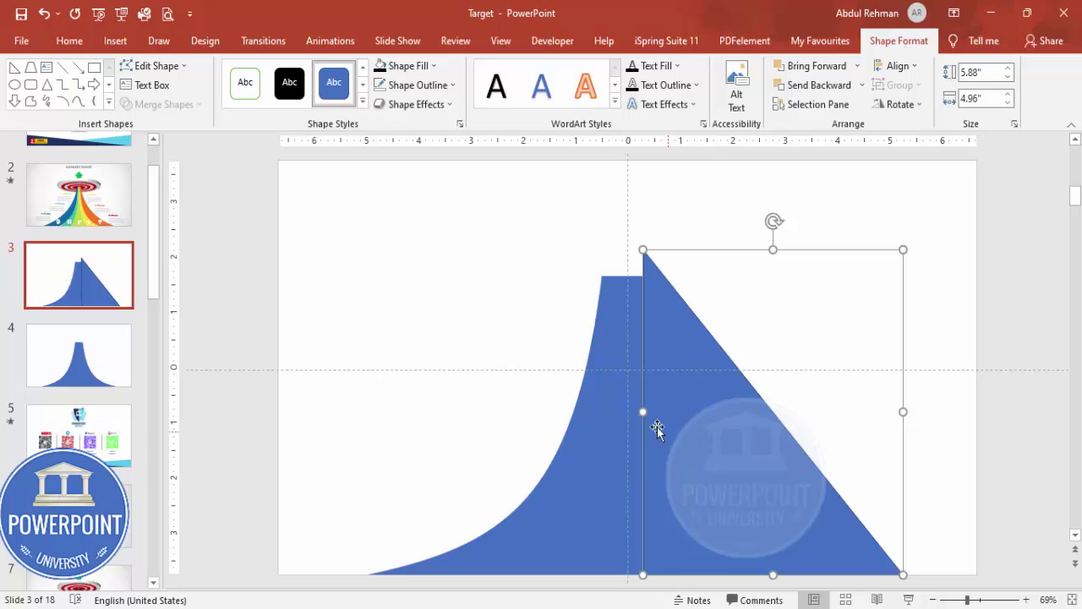
right_click(712, 425)
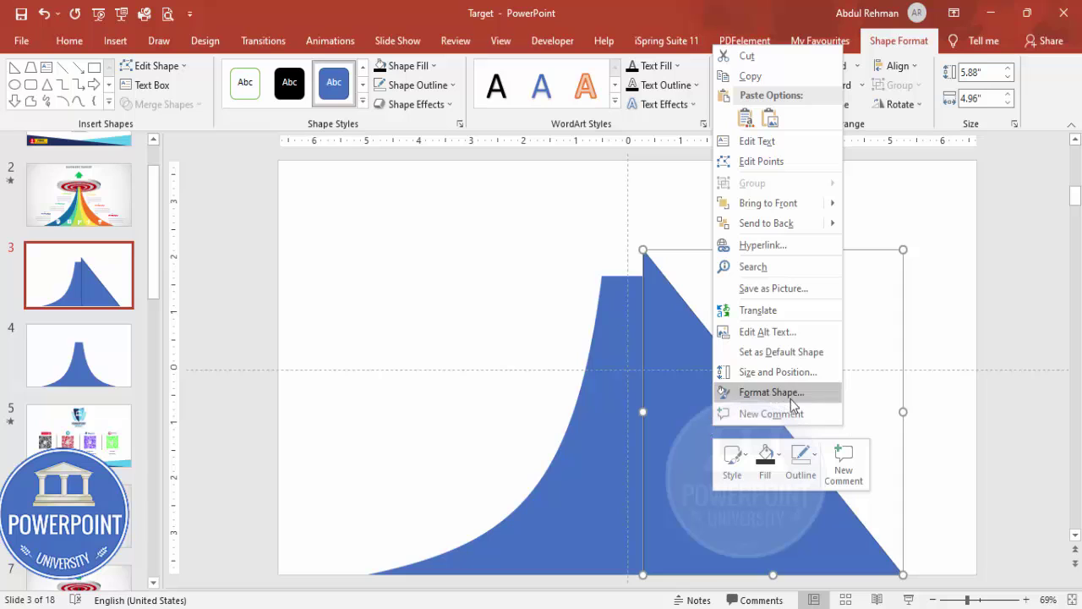
click(771, 392)
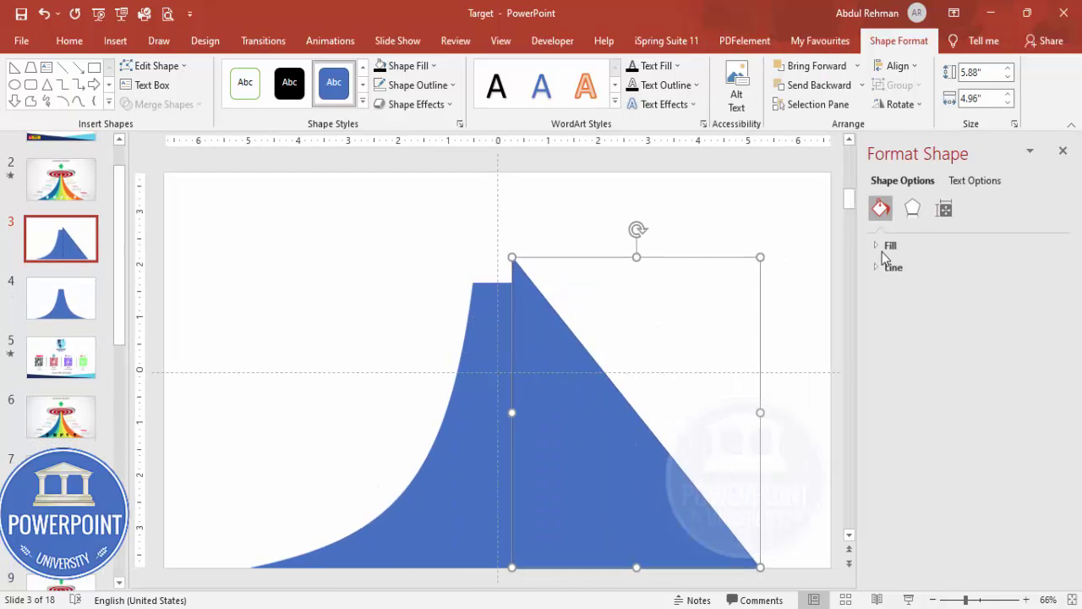
click(879, 246)
drag(956, 418, 966, 418)
- Fill the triangle light green and the mountain curve yellow
click(1039, 393)
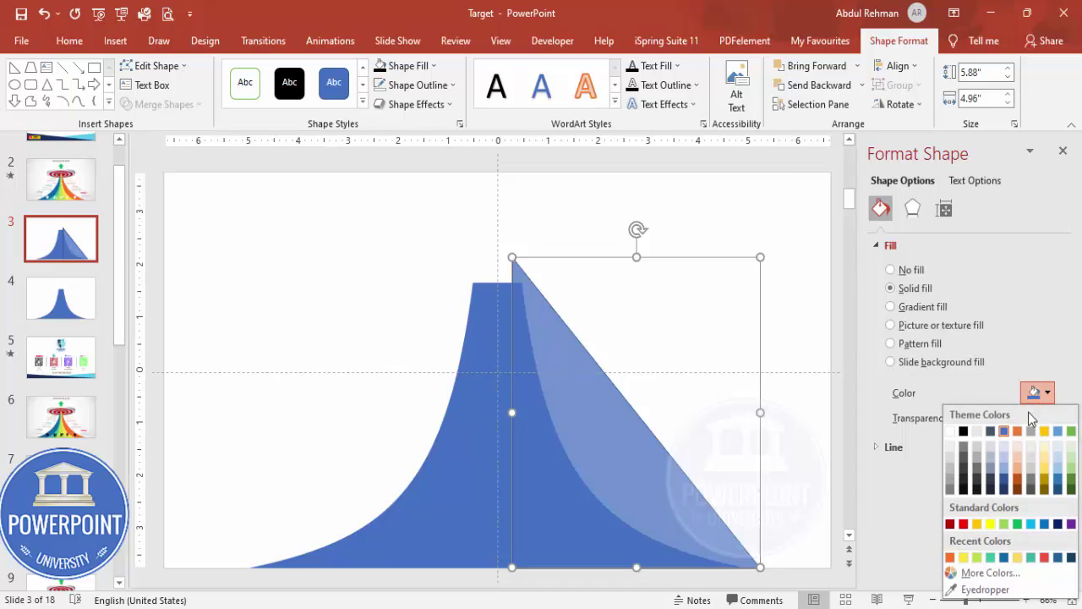
click(1007, 523)
click(484, 477)
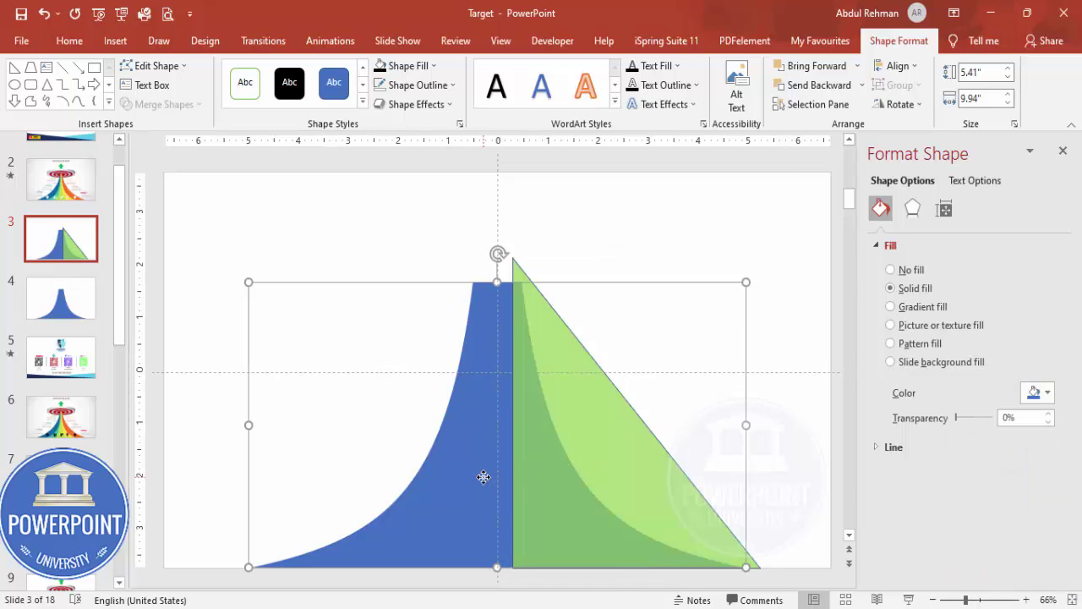
click(1046, 392)
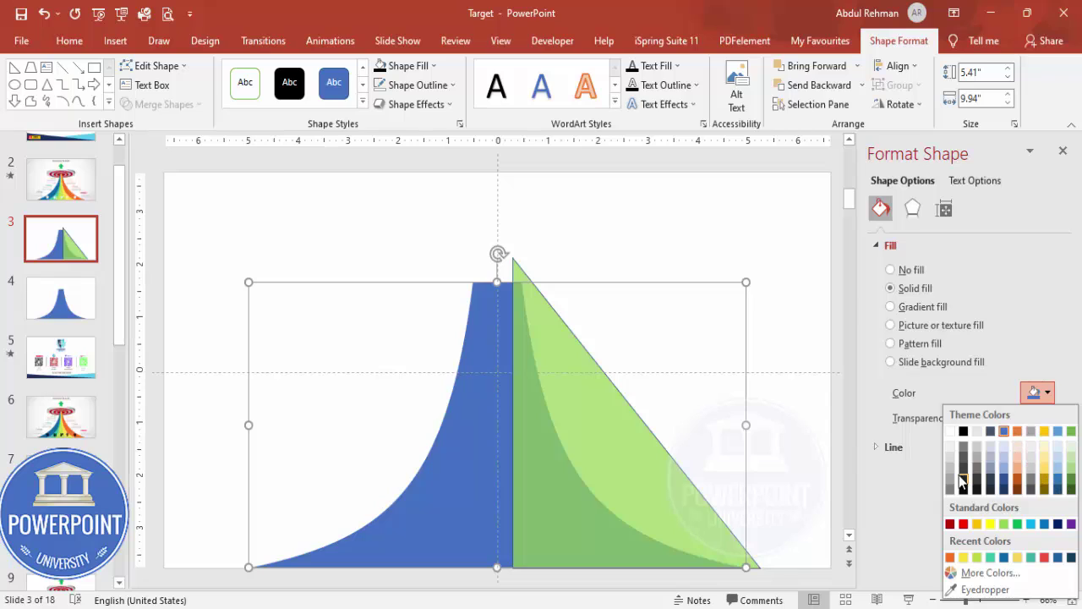
click(991, 524)
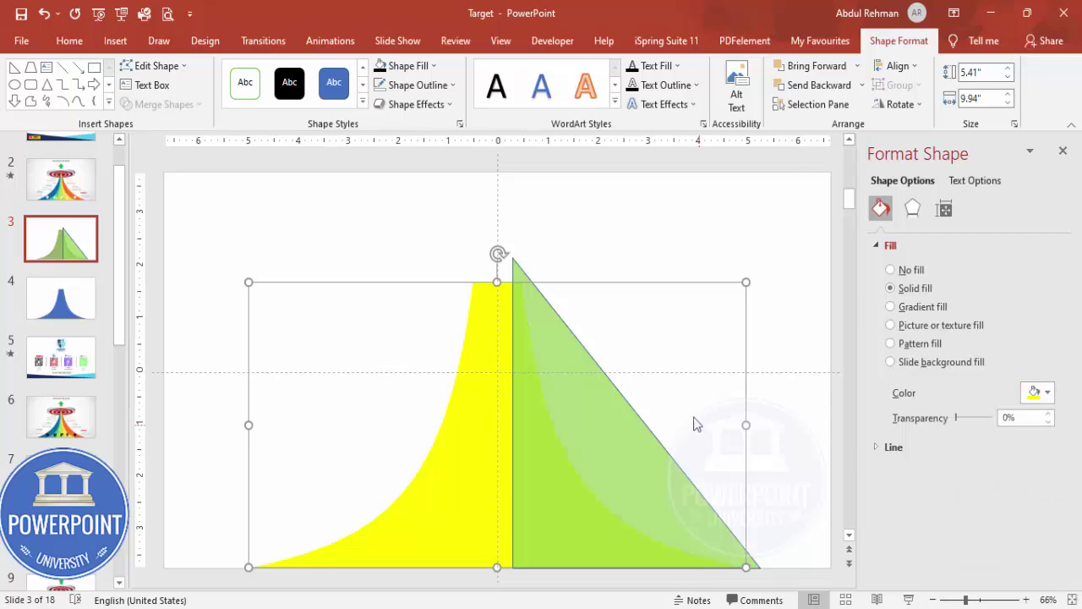
- Recolour the triangle light blue, align it beside the peak, and set 60% transparency
click(578, 410)
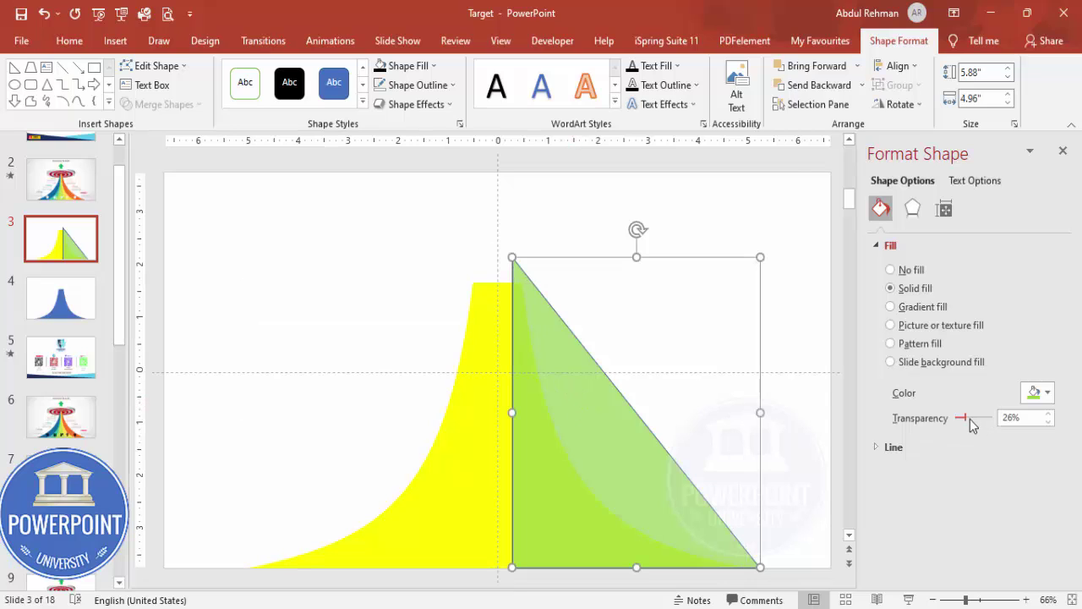
click(1035, 394)
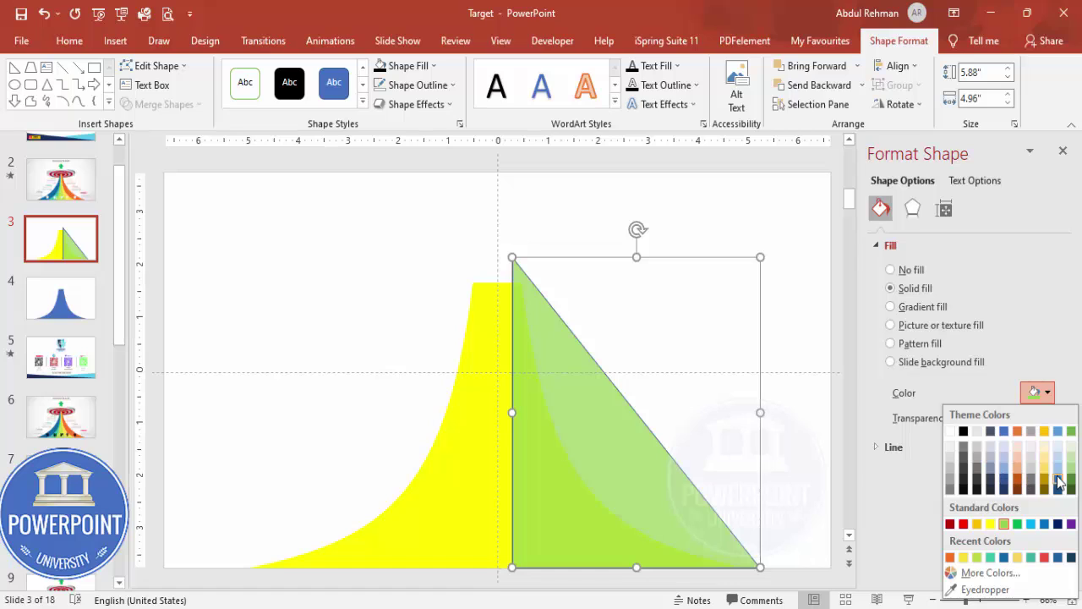
click(1031, 524)
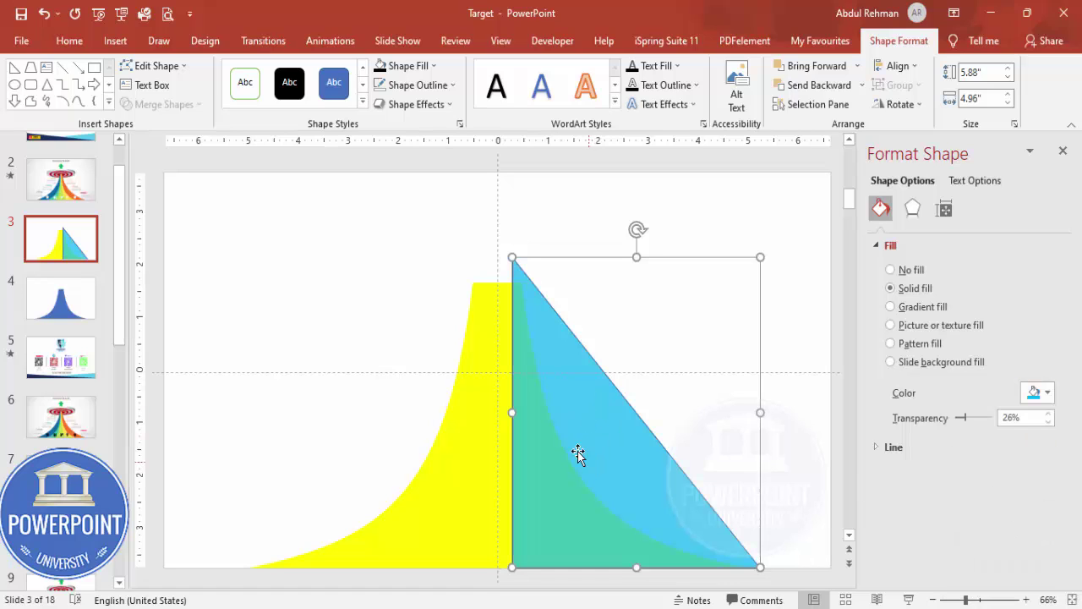
mouse_move(591, 447)
mouse_down()
mouse_move(623, 445)
mouse_move(590, 441)
mouse_up()
drag(967, 419, 981, 419)
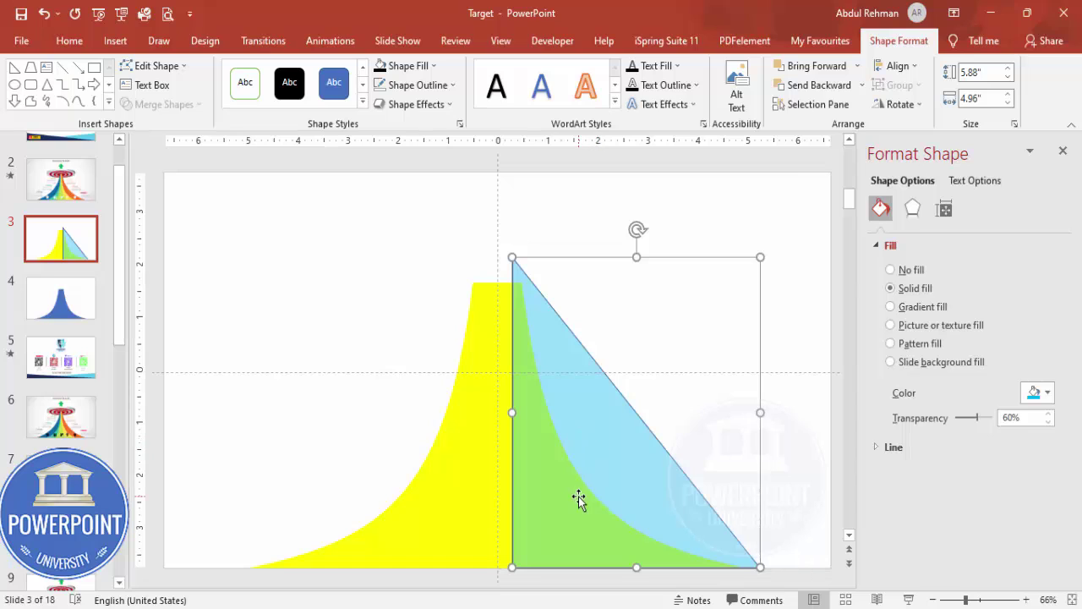
- Add a bottom-edge point and bend the triangle's left edge into a concave curve along the slope
right_click(594, 434)
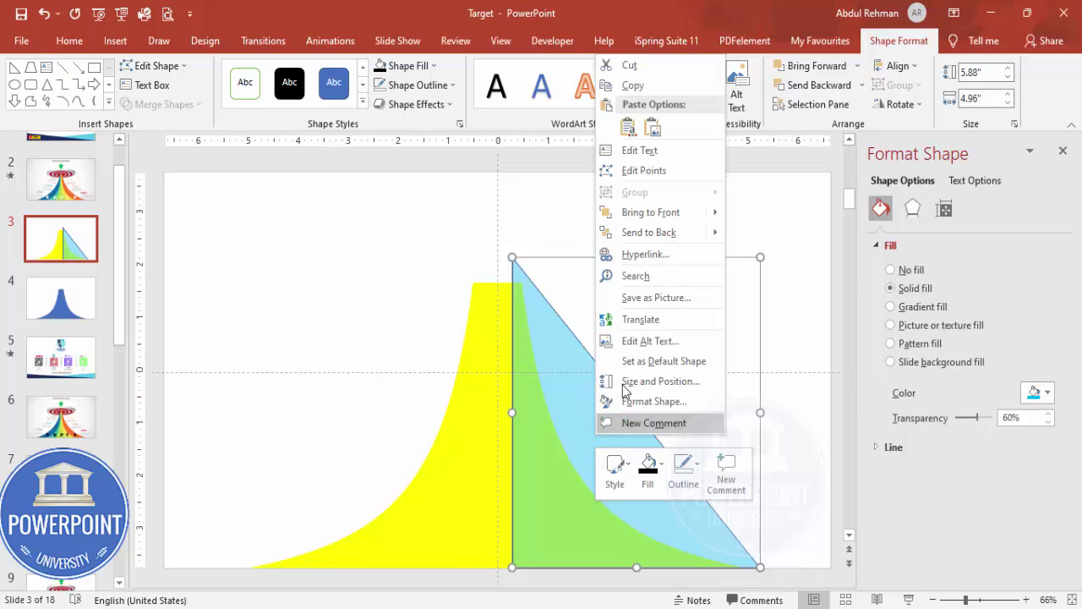
click(668, 172)
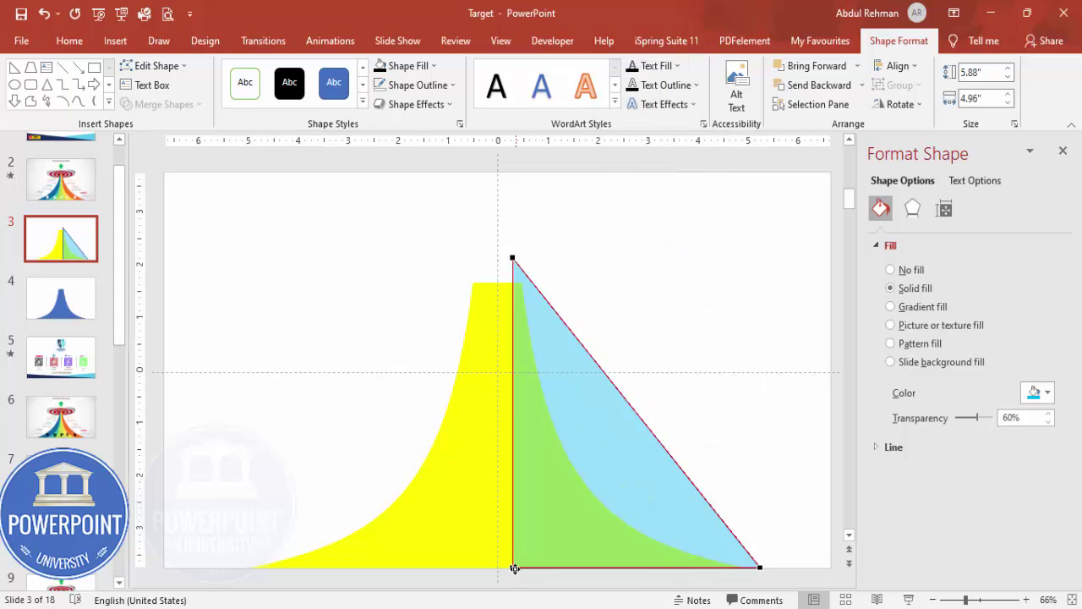
drag(520, 568, 617, 567)
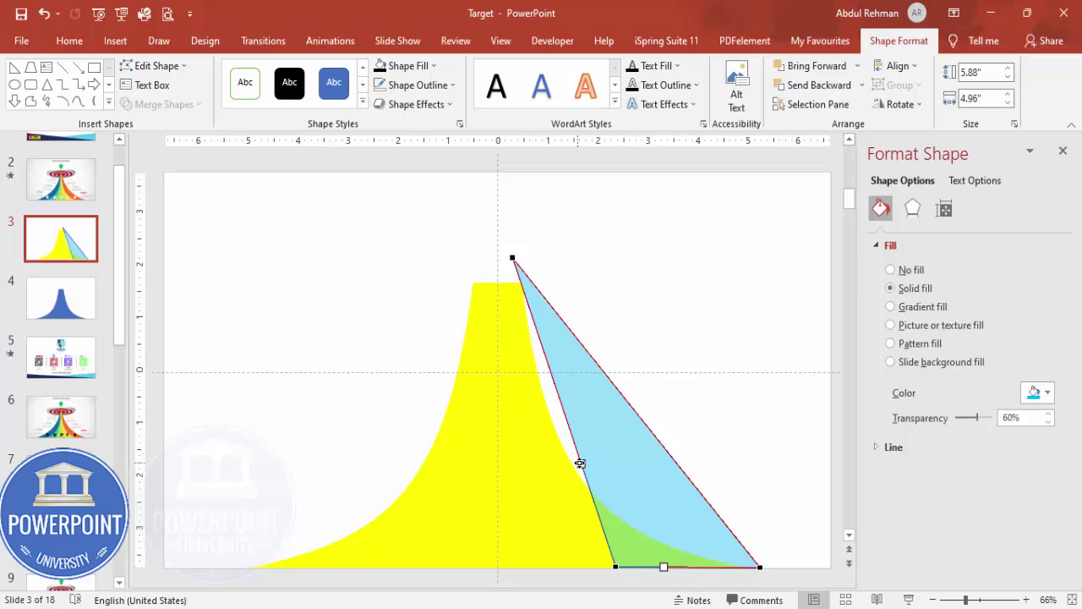
drag(581, 463, 522, 510)
click(513, 260)
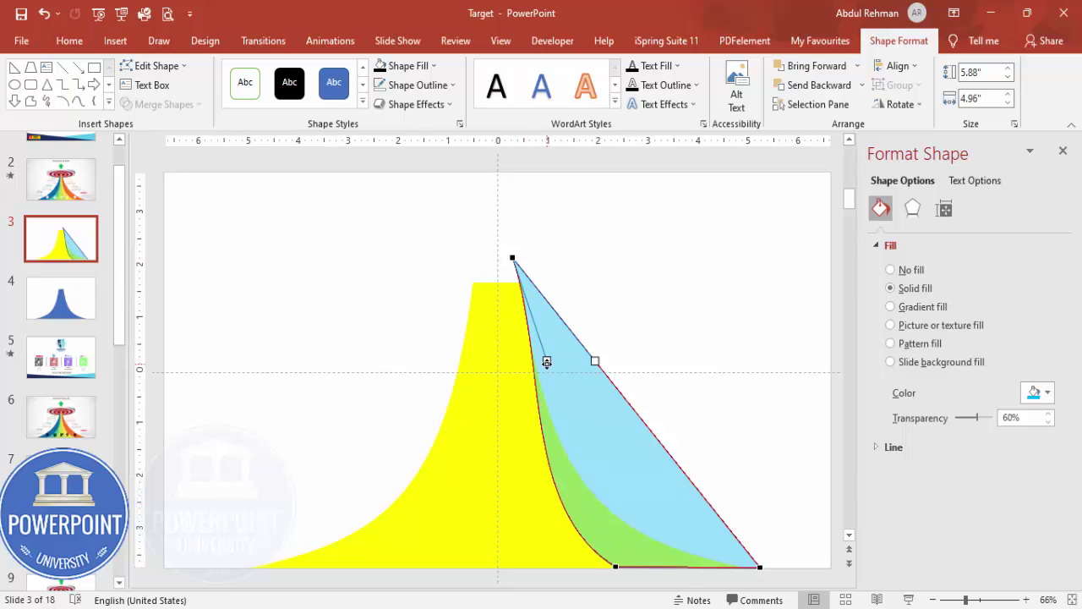
drag(547, 362, 526, 396)
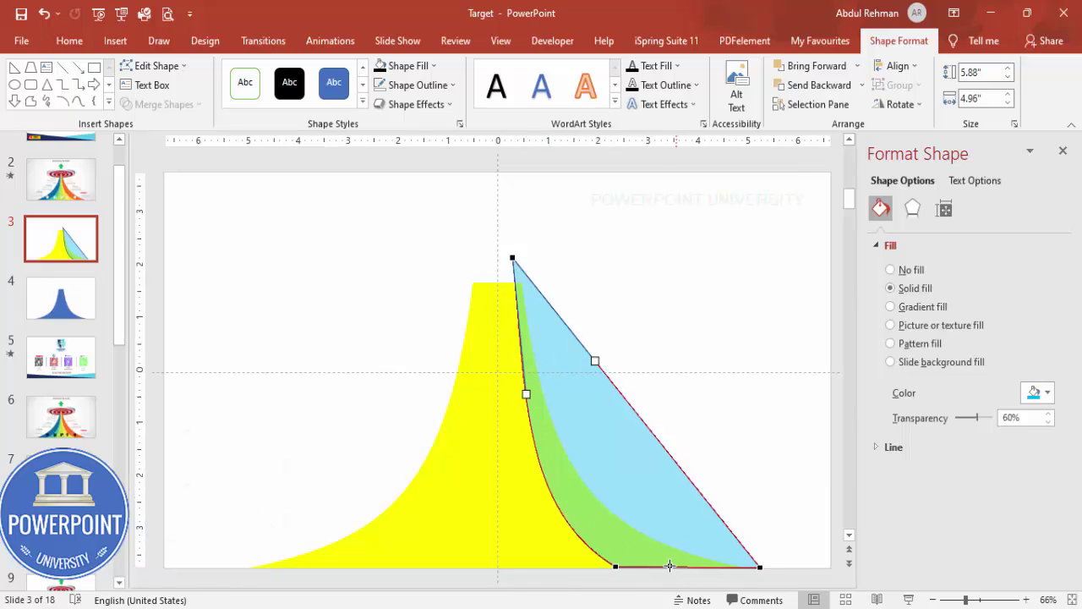
click(635, 345)
click(606, 429)
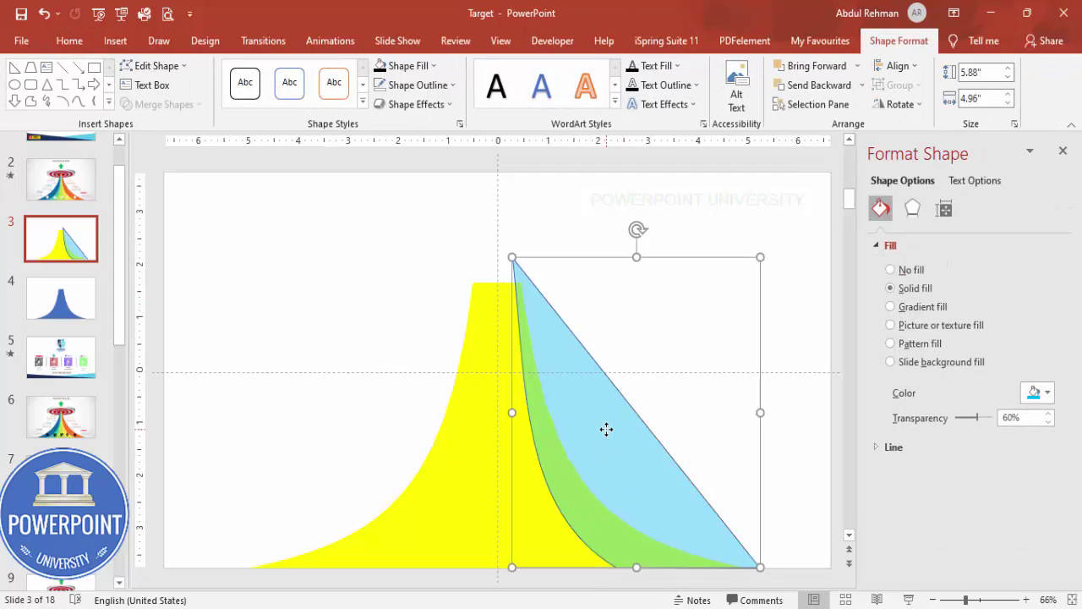
- Copy the curved light-blue shape, flip it horizontally, and place it on the mountain's left side
key(ctrl+c)
key(ctrl+v)
drag(599, 435, 448, 432)
click(898, 104)
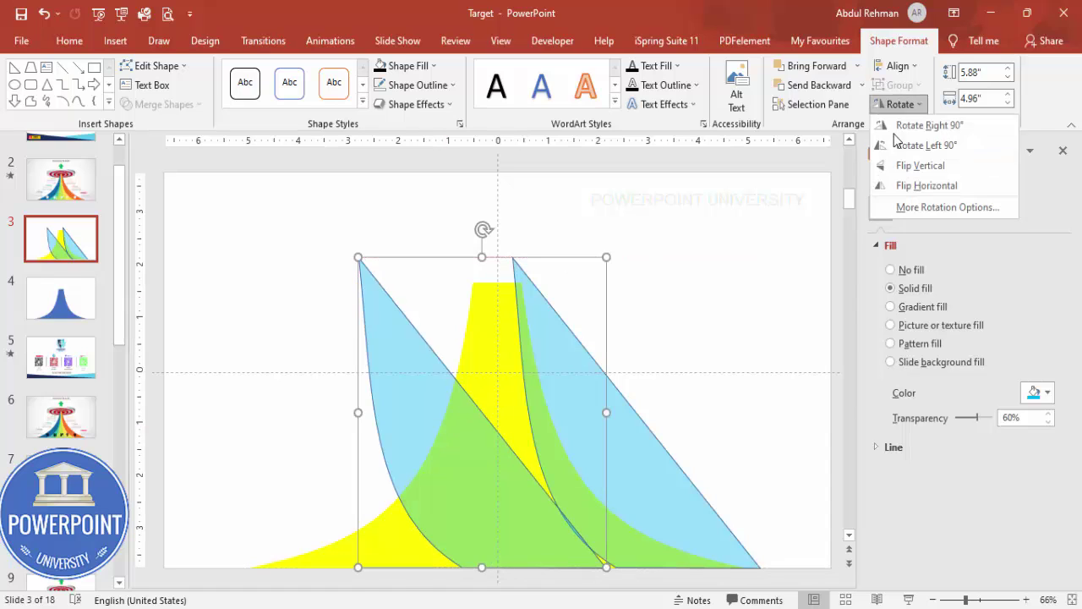
click(927, 185)
drag(519, 430, 388, 437)
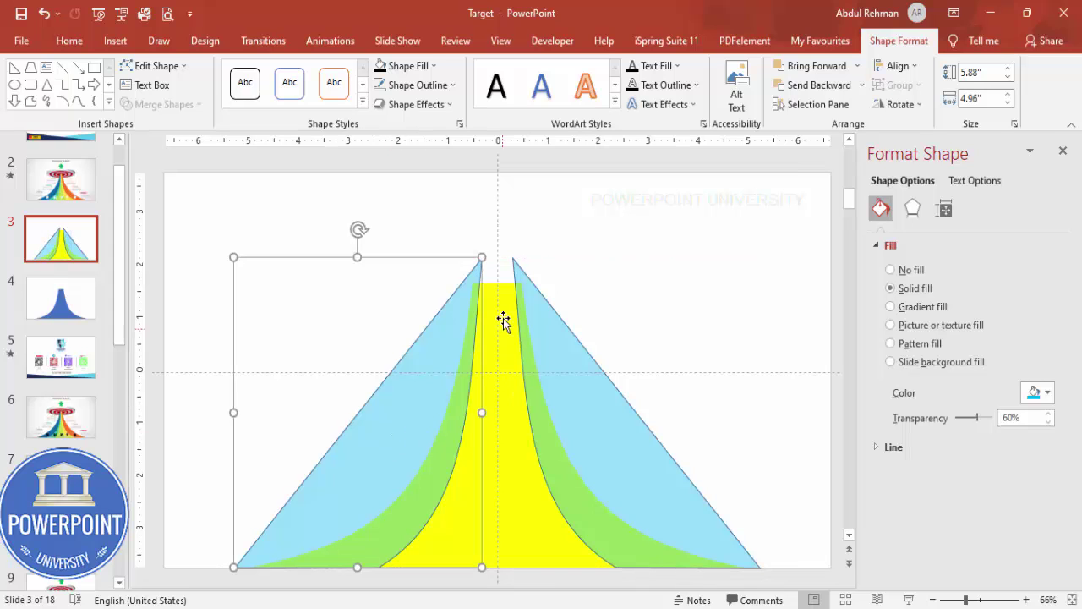
click(569, 236)
click(115, 41)
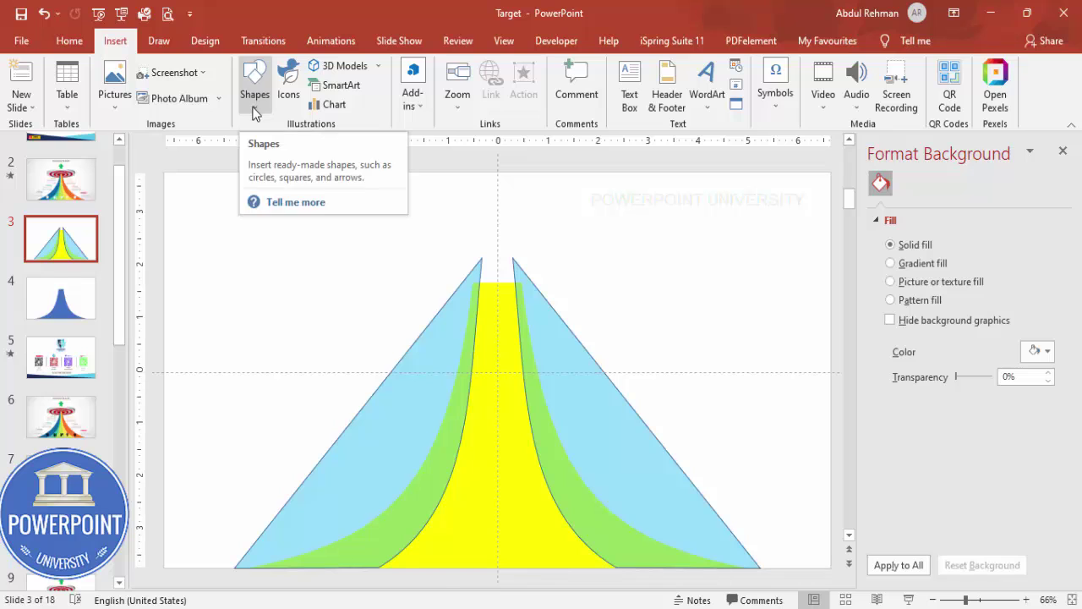
- Draw a darker blue triangle over the mountain's right side at 50% transparency
click(255, 93)
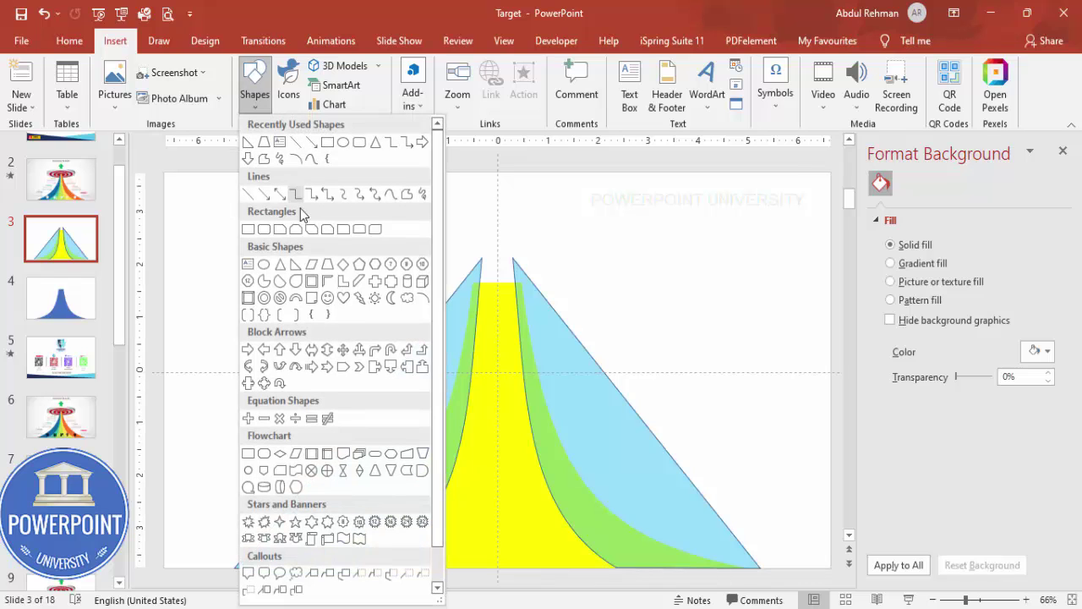
click(291, 265)
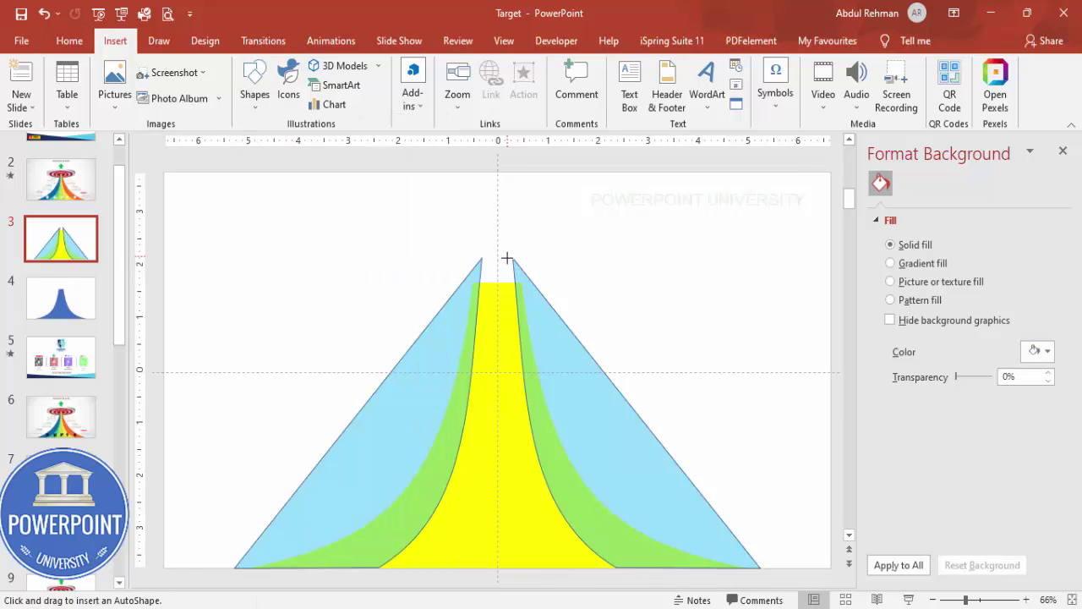
drag(508, 258, 761, 567)
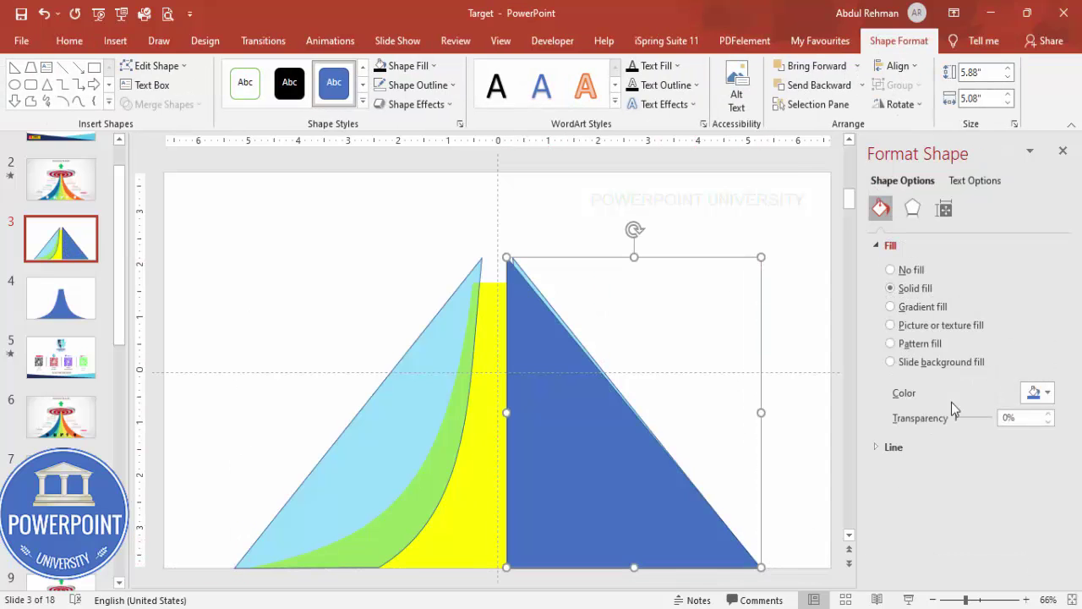
drag(963, 419, 974, 420)
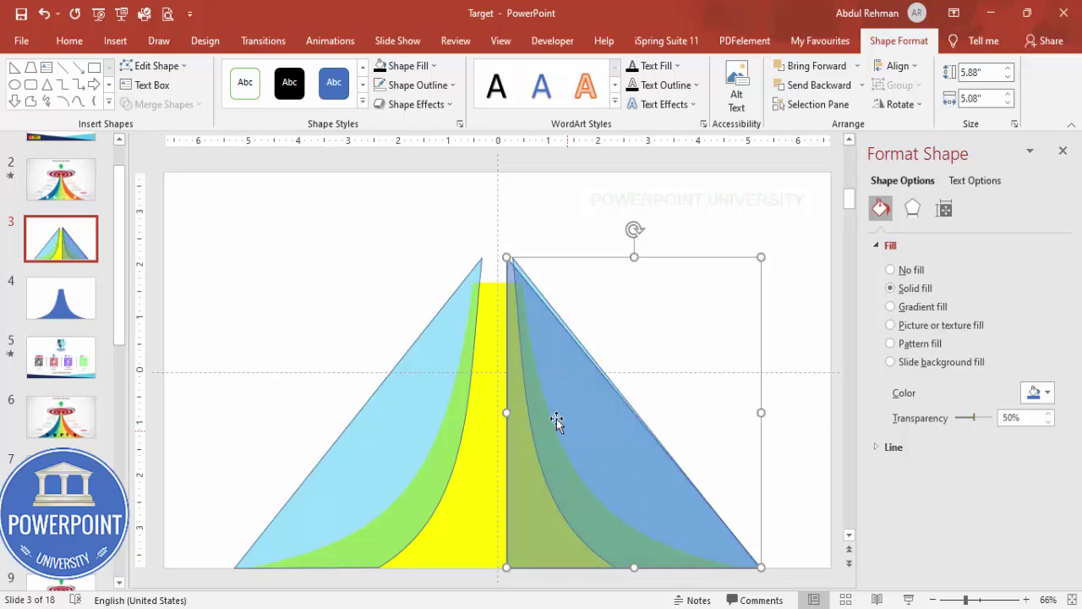
click(677, 345)
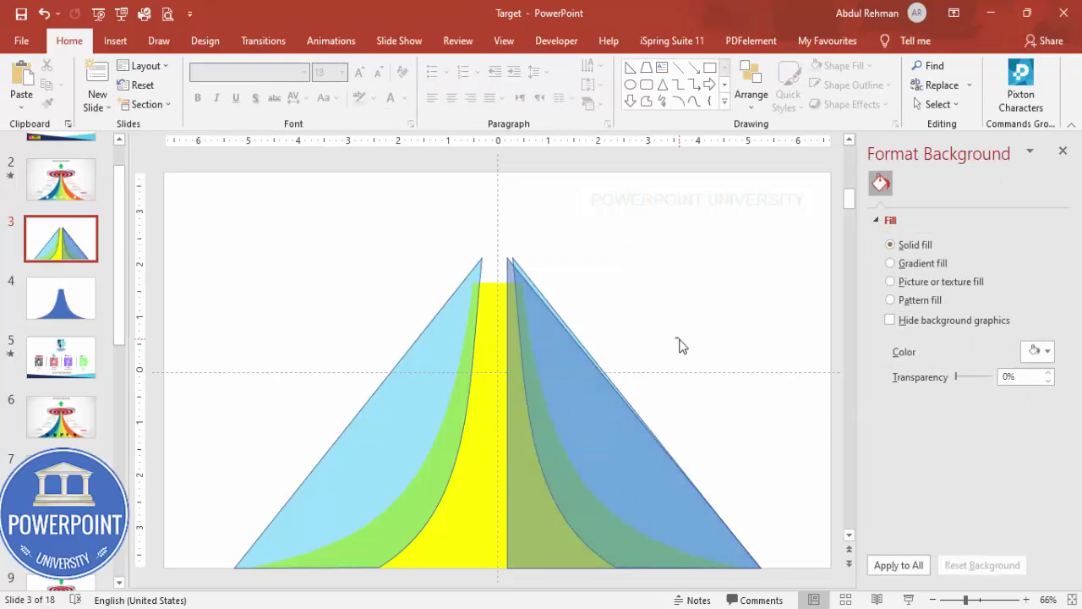
- Curve the triangle's inner left edge inward toward the base, then drag a copy up and right
right_click(538, 538)
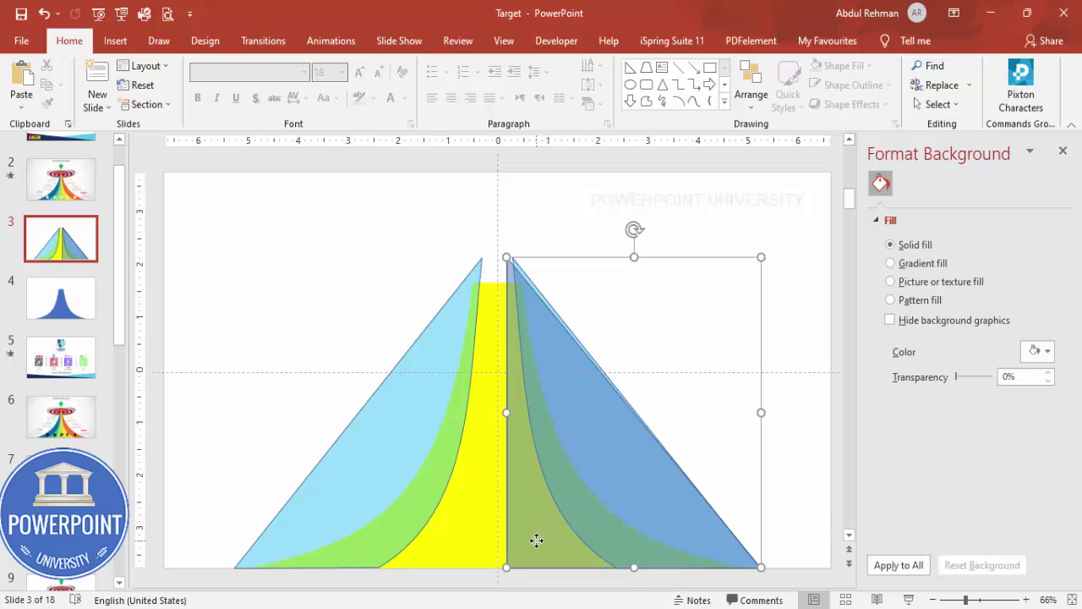
click(594, 277)
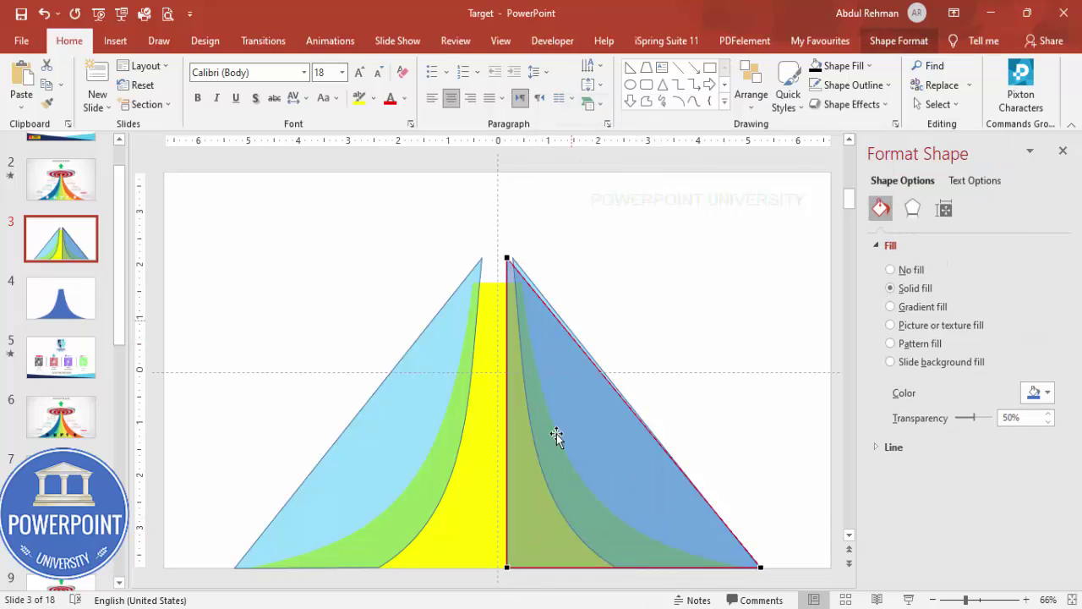
drag(506, 567, 541, 567)
drag(529, 464, 516, 511)
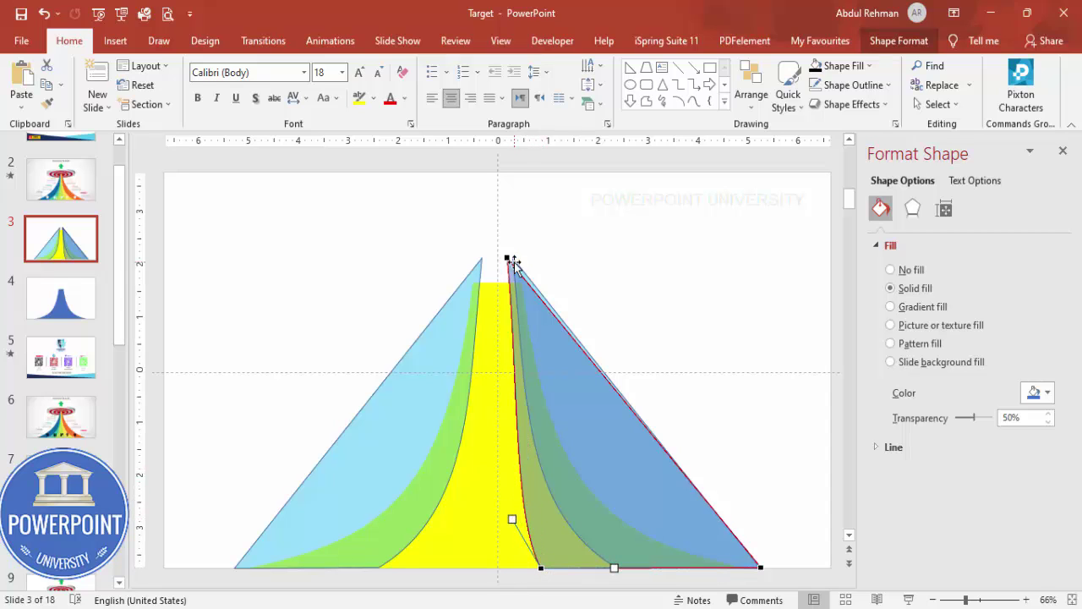
click(506, 259)
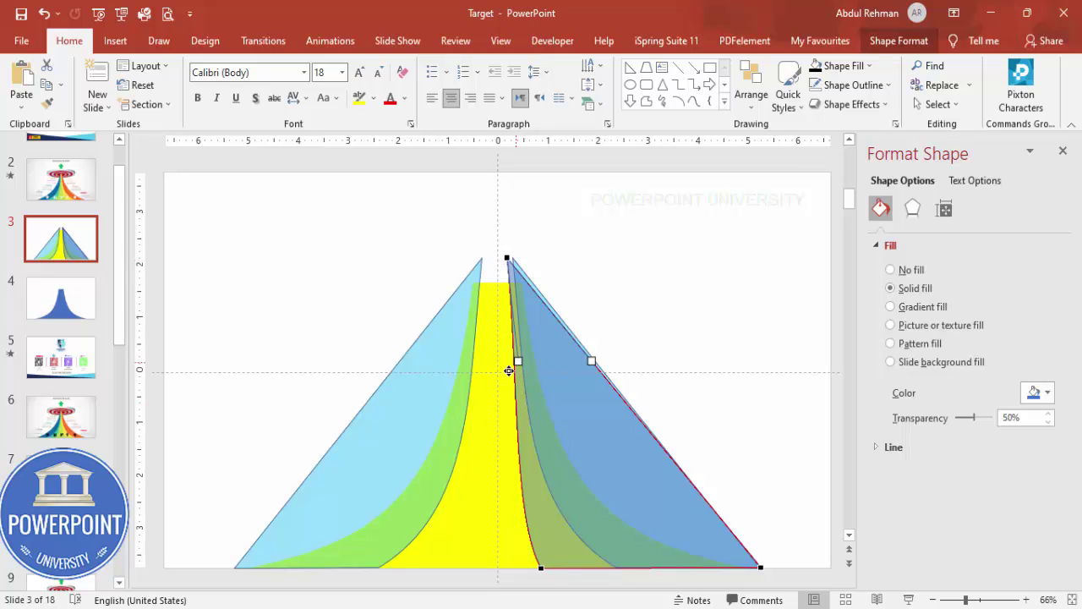
drag(509, 371, 506, 372)
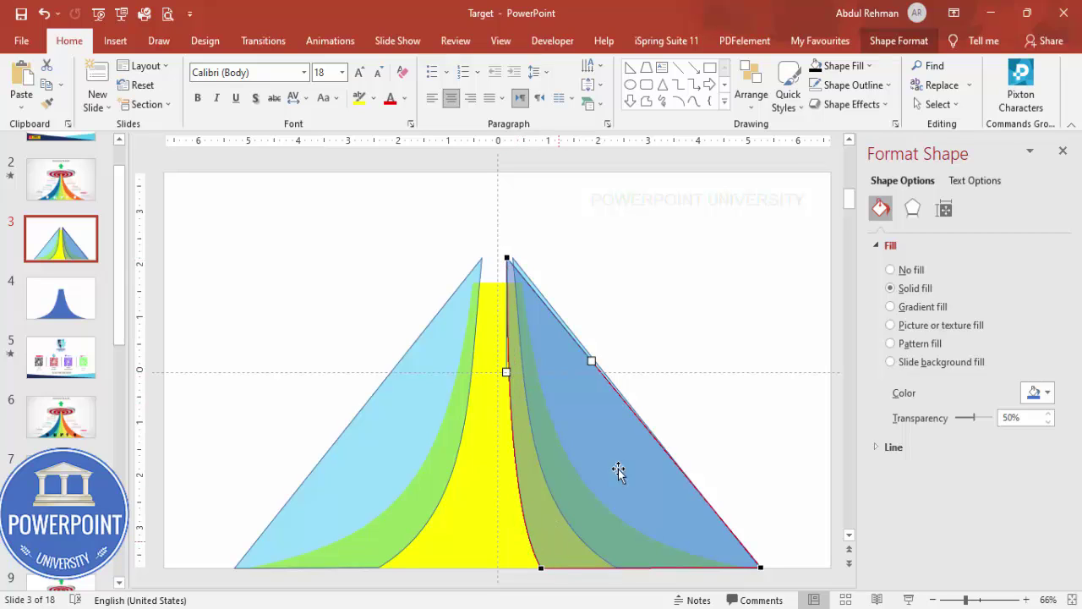
click(686, 329)
click(599, 489)
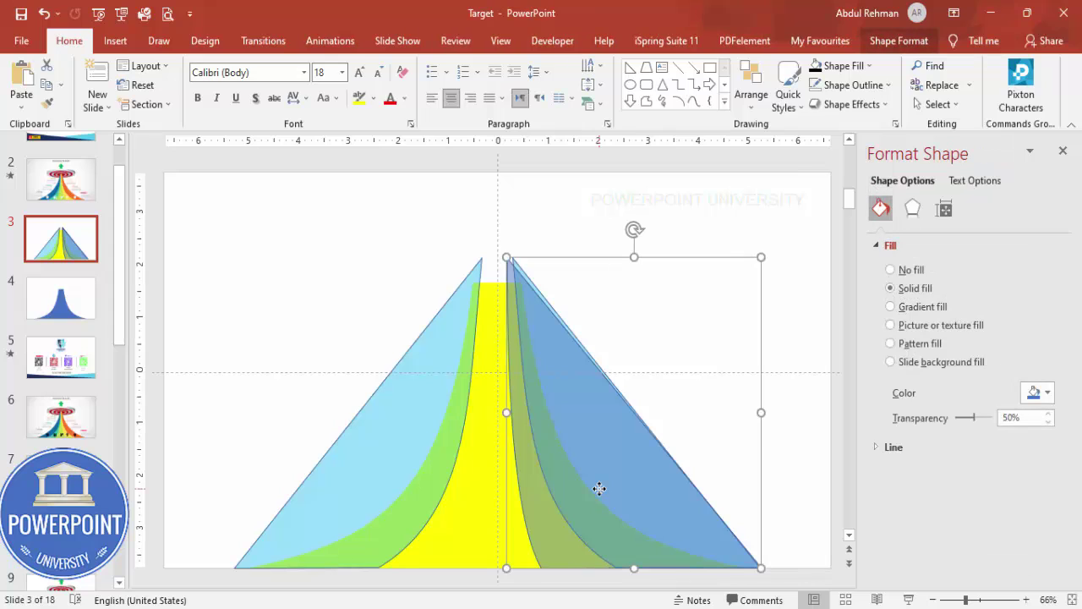
drag(599, 496, 653, 463)
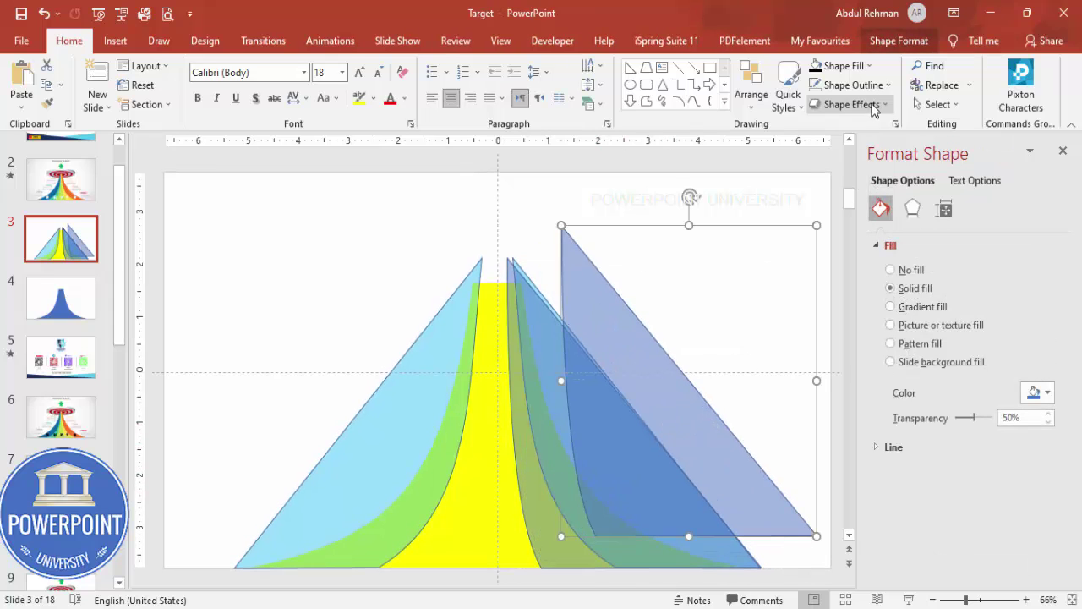
- Flip the blue copy horizontally and align it with the pyramid's left edge
click(899, 40)
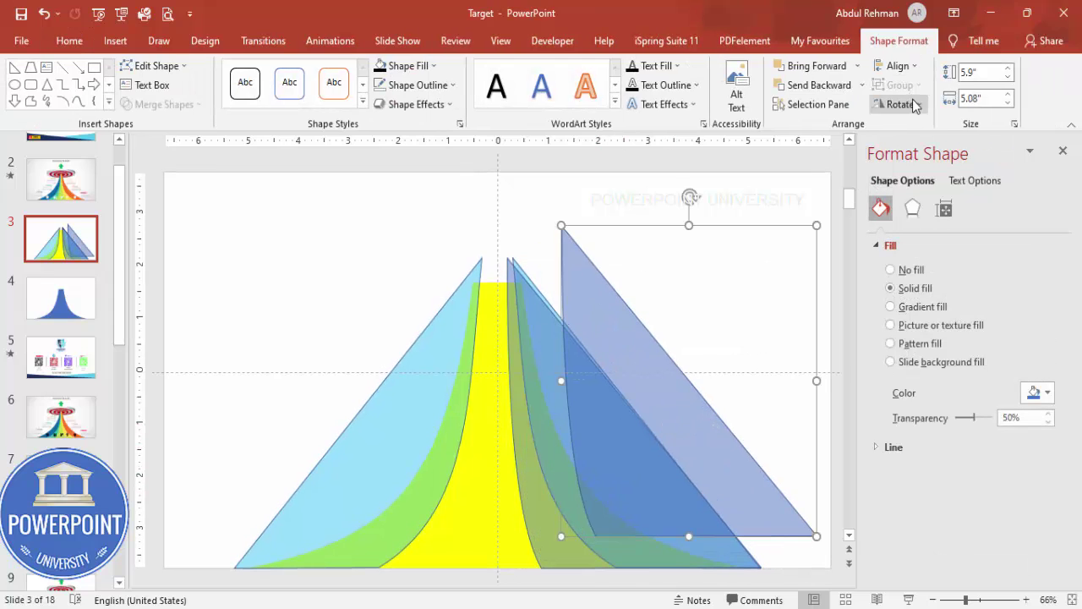
click(906, 104)
click(928, 186)
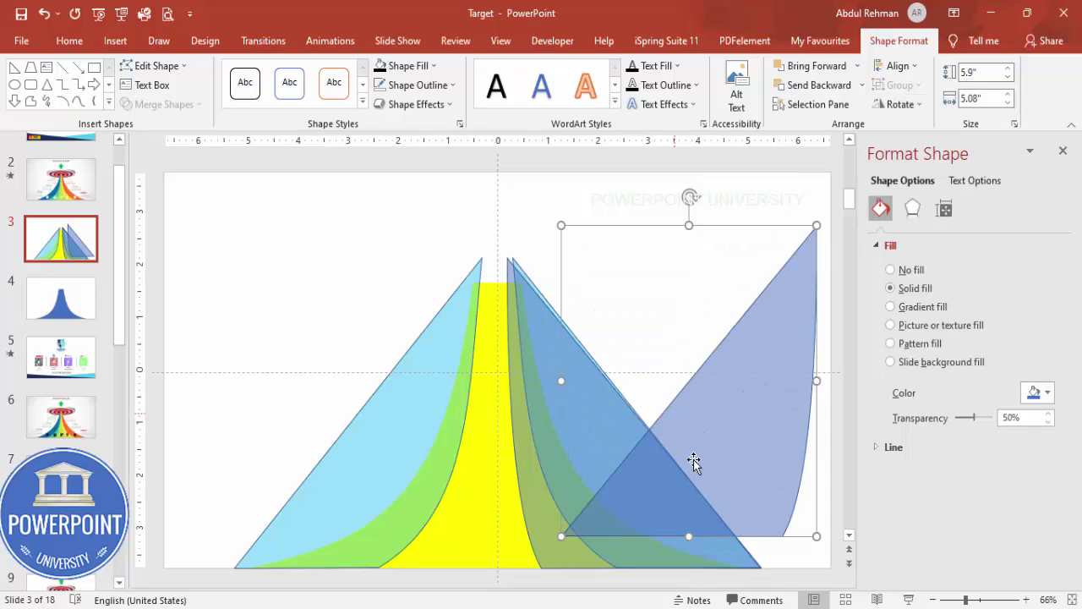
drag(580, 459, 404, 484)
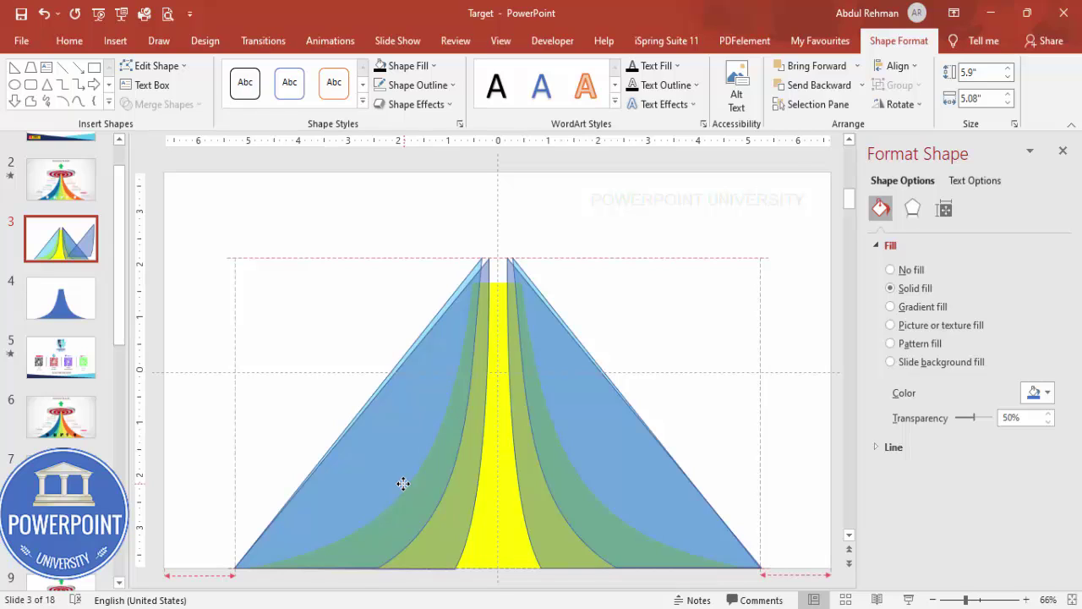
drag(402, 483, 403, 484)
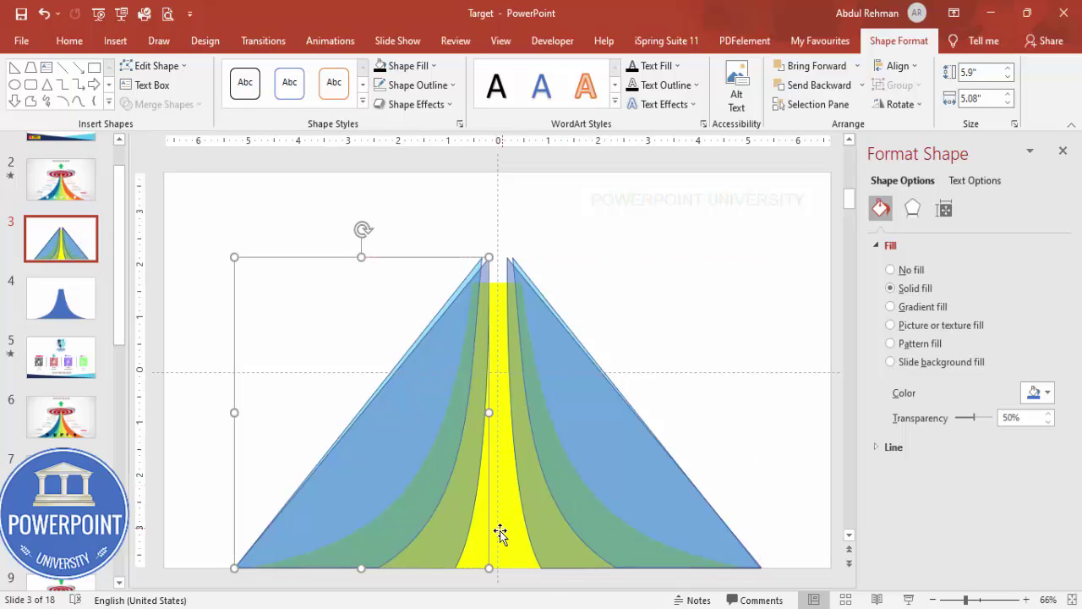
click(166, 240)
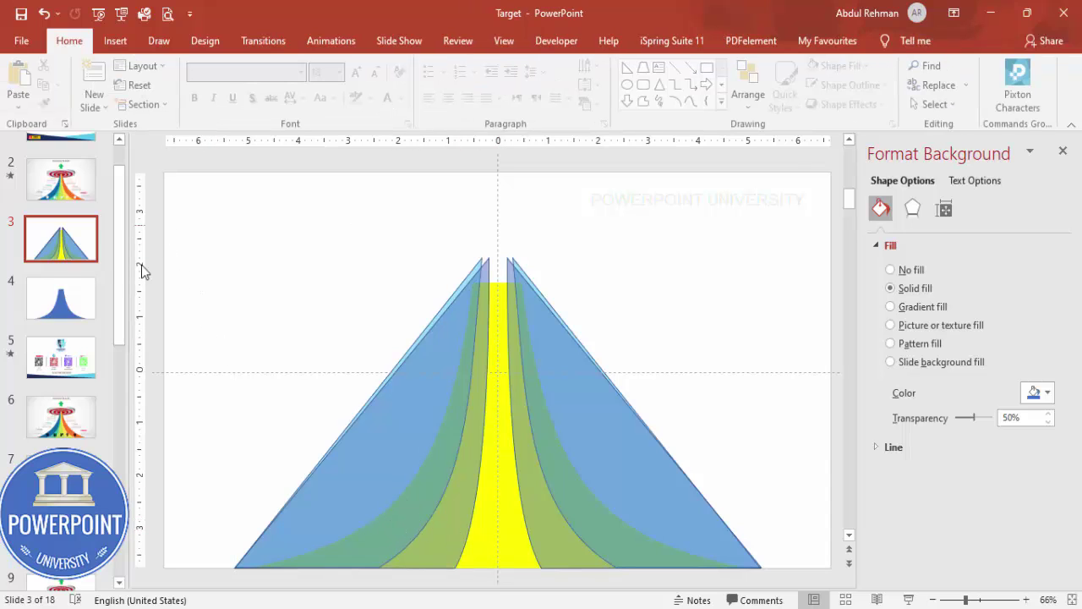
- Duplicate the slide as a backup, then fragment all of slide 3's pyramid shapes
key(ctrl+d)
click(71, 246)
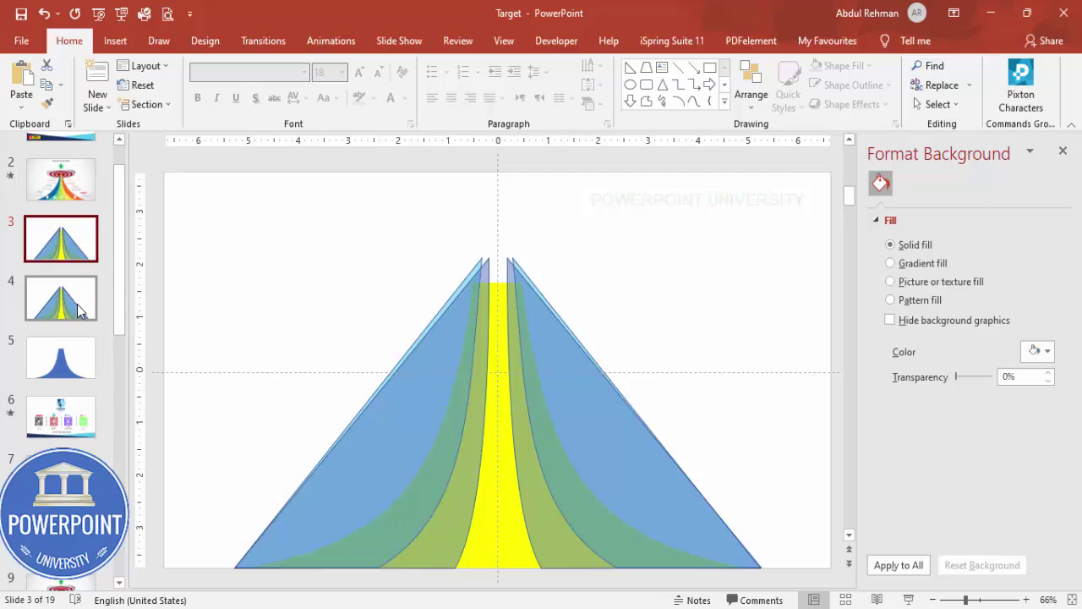
drag(205, 217, 821, 587)
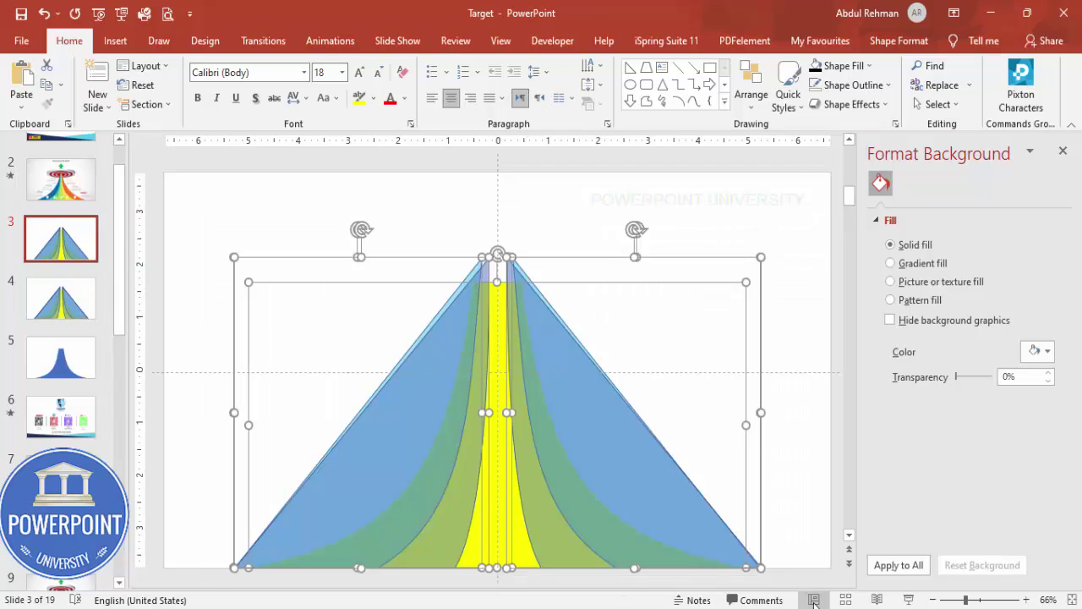
click(896, 43)
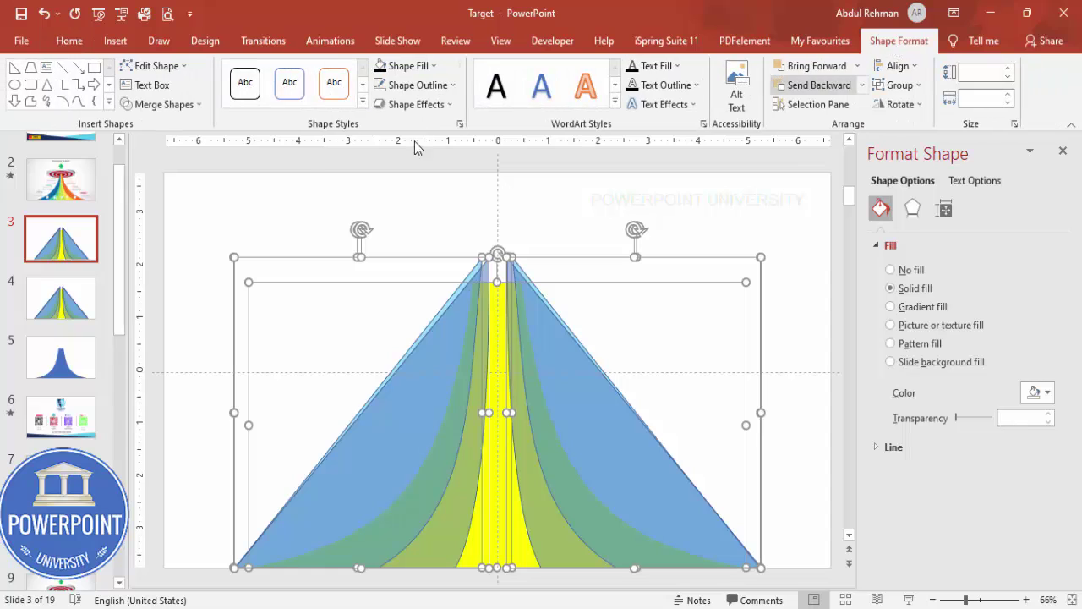
click(192, 106)
click(167, 173)
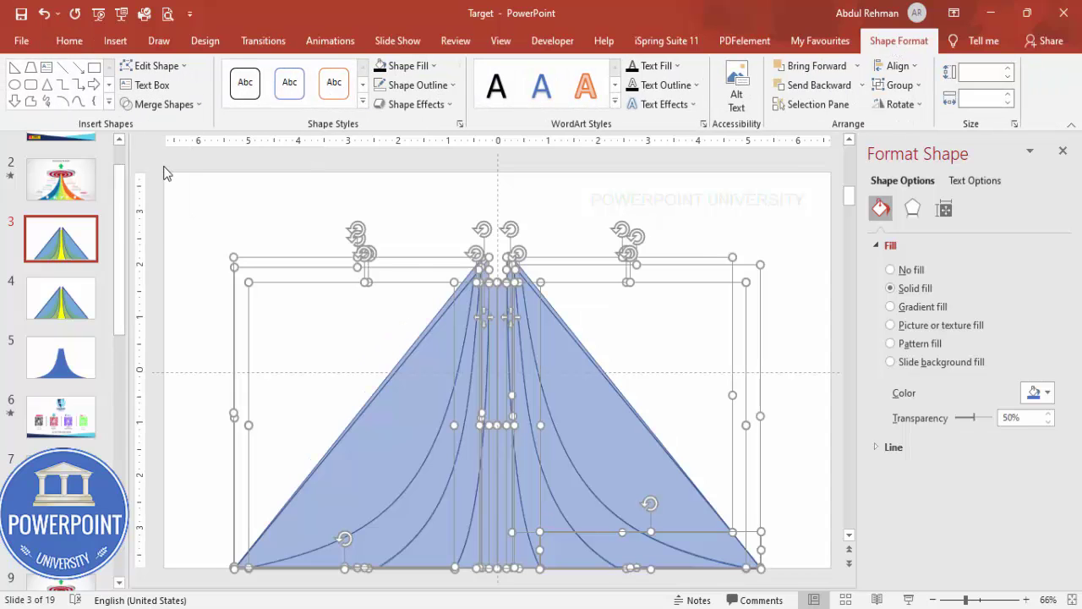
click(579, 222)
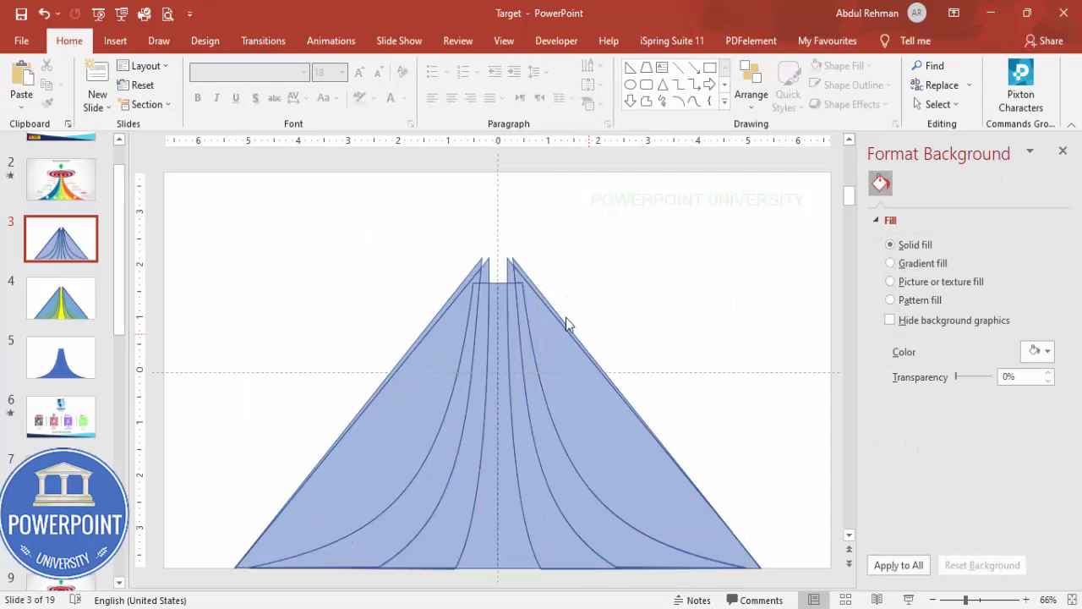
- Pull out a right-side fragment to inspect it, then undo the move
drag(598, 375, 679, 358)
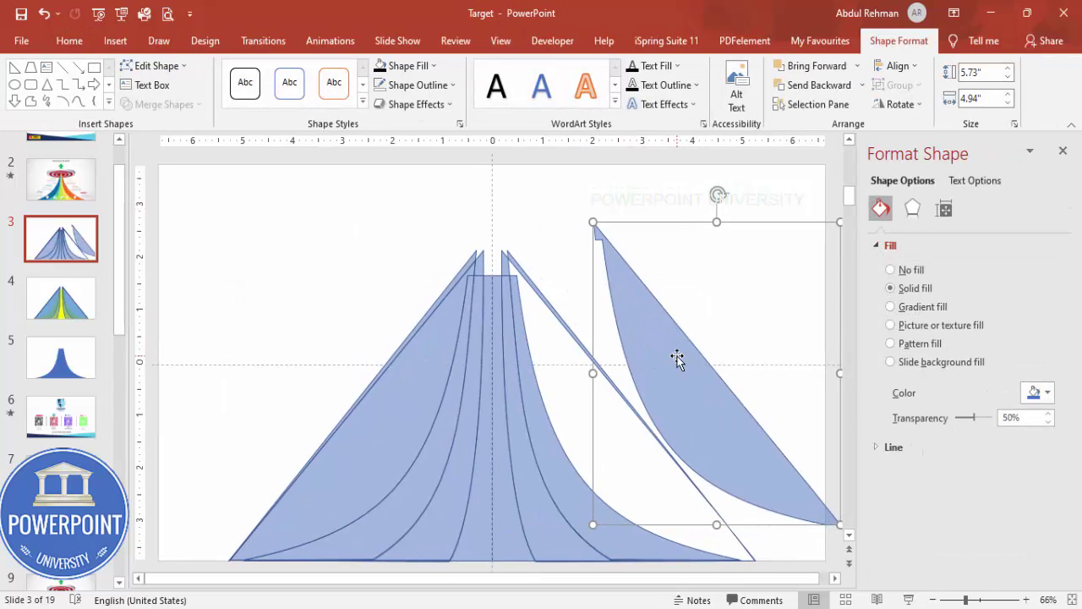
key(ctrl+z)
key(ctrl+z)
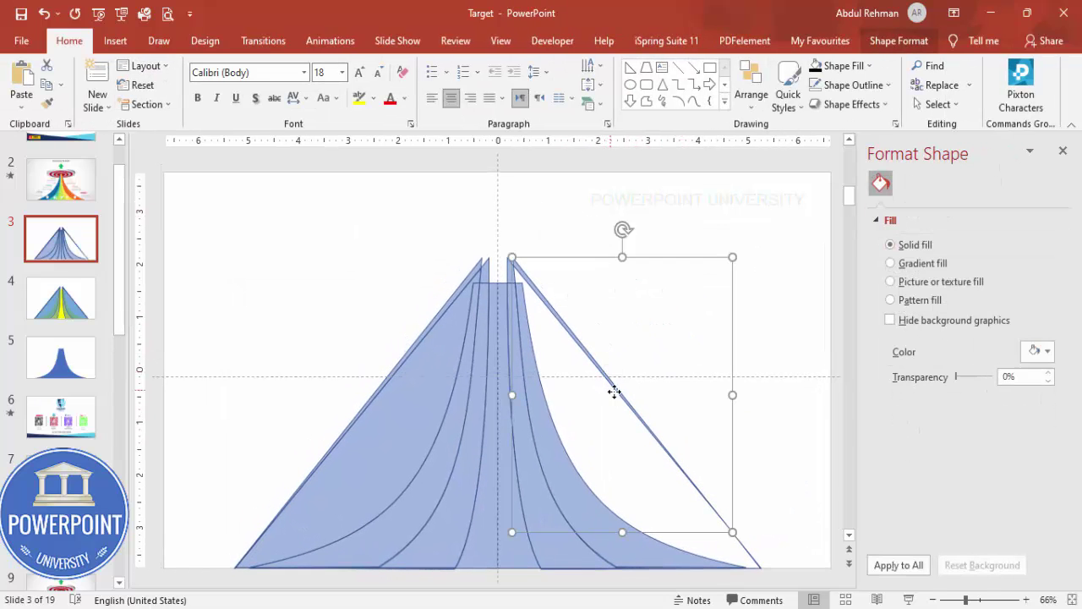
click(684, 520)
- Delete the left triangle fragment and the thin diagonal sliver beside it
click(742, 548)
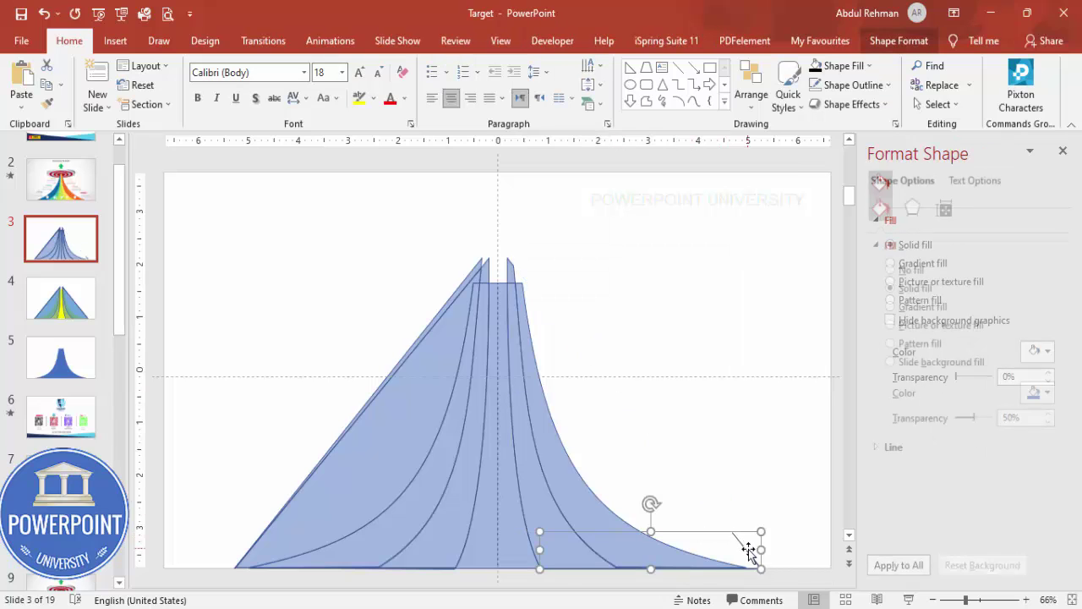
key(ctrl+z)
click(395, 381)
key(Delete)
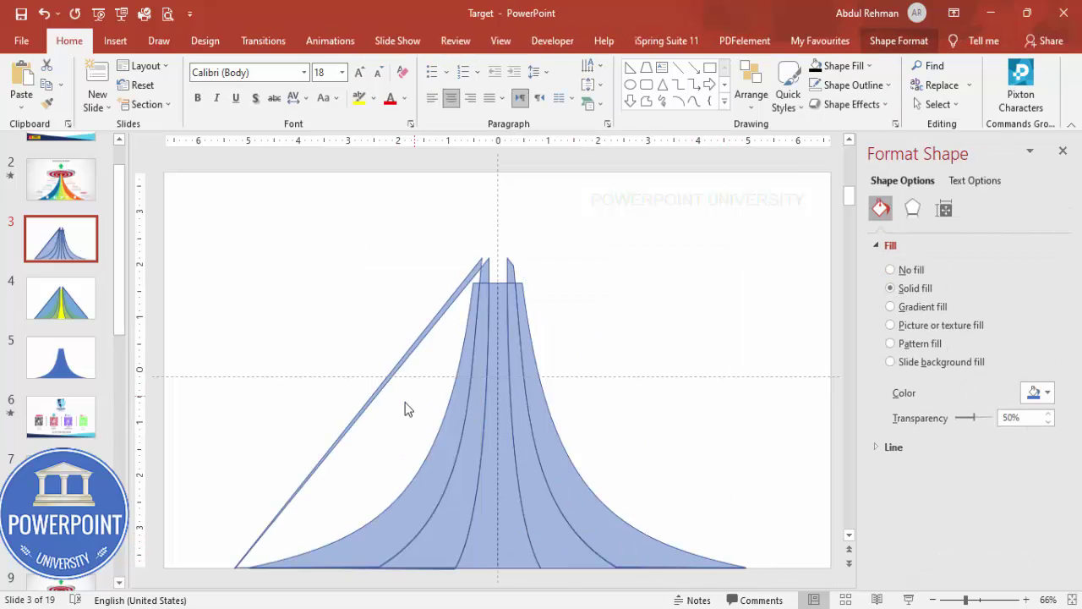
click(411, 347)
key(Delete)
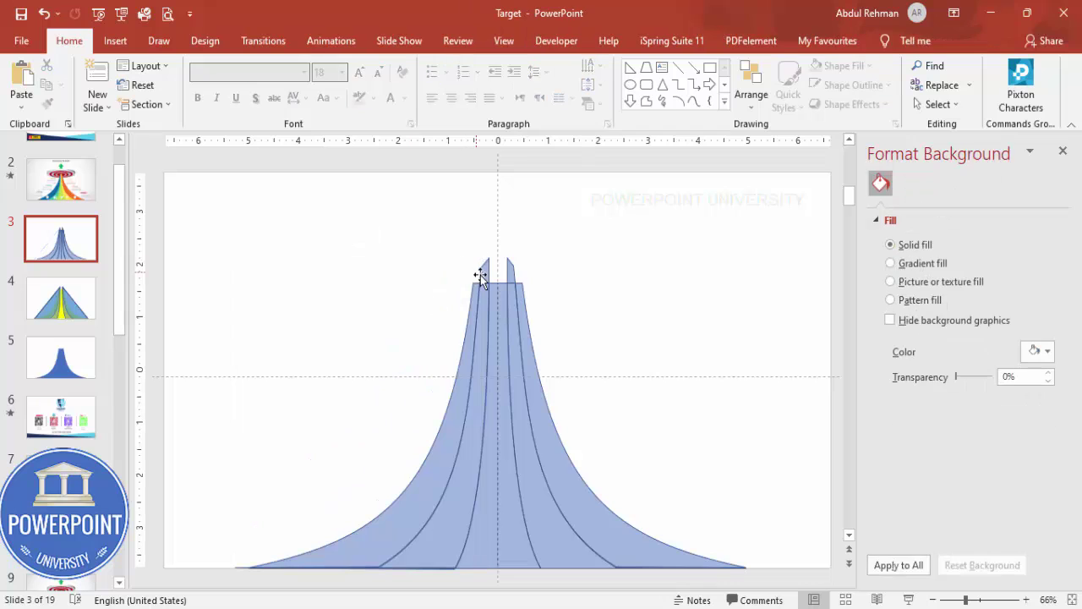
- Delete the two thin spikes above the column and the sliver along the base
click(485, 269)
key(Delete)
click(510, 268)
key(Delete)
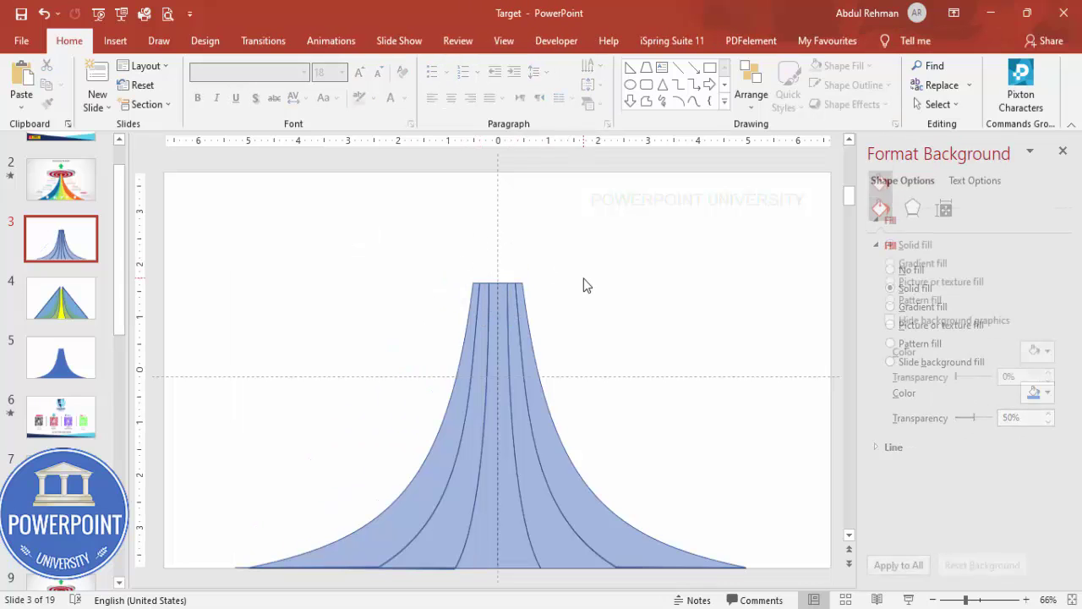
drag(194, 498, 837, 584)
key(Delete)
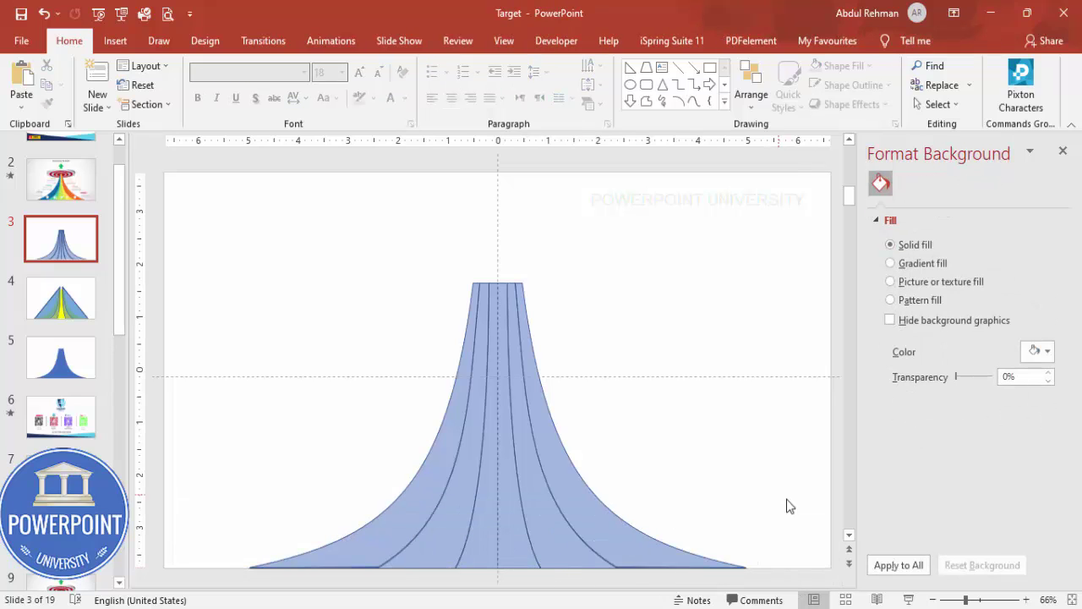
- Marquee-select all the remaining curved fan shapes
drag(794, 512, 475, 587)
drag(232, 415, 820, 587)
drag(234, 263, 827, 585)
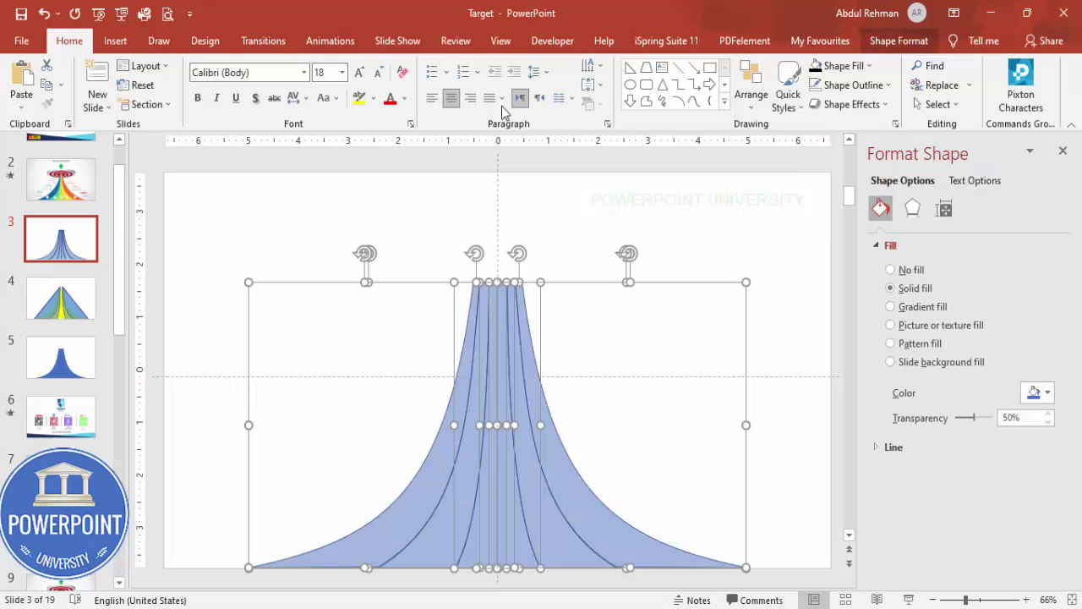
- Give the fan shapes No Outline and 0% transparency so they are solid blue
click(854, 88)
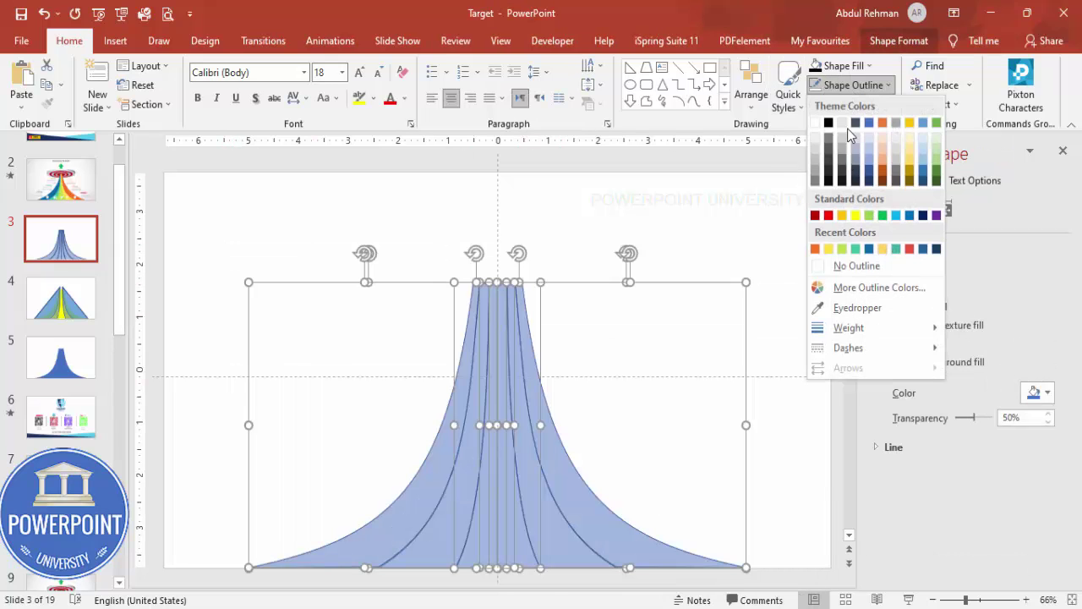
click(857, 266)
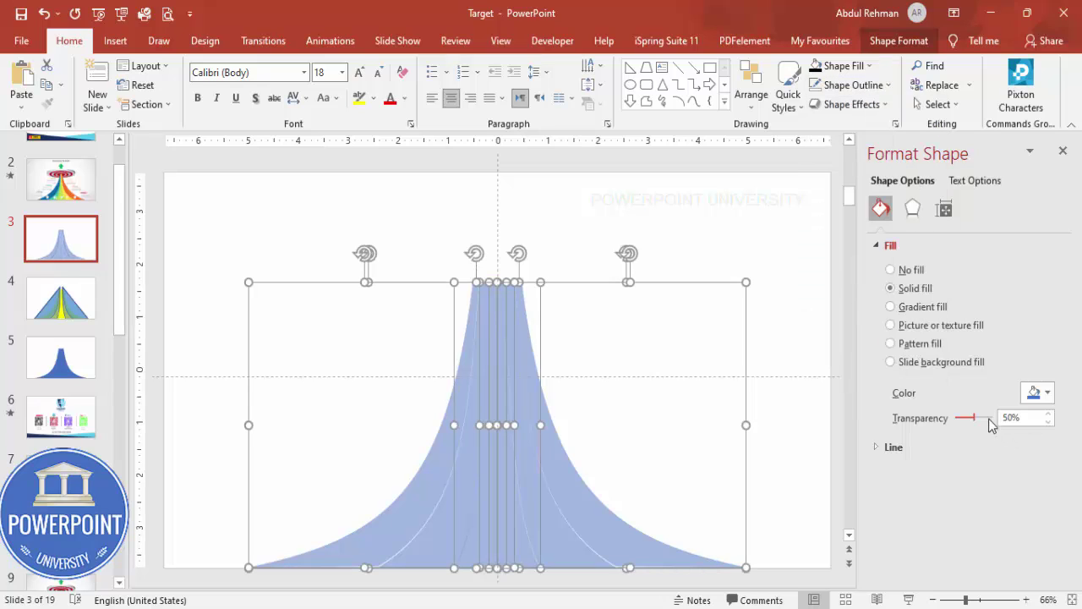
drag(977, 424, 915, 427)
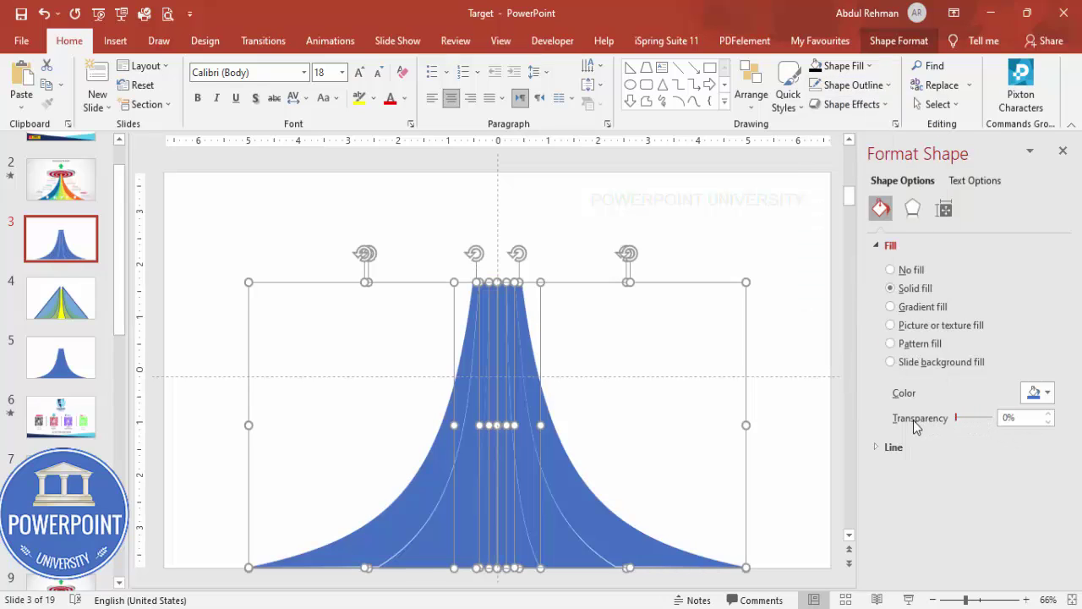
click(637, 251)
- Fill the rightmost fan strip red and the strip next to it teal green
click(588, 516)
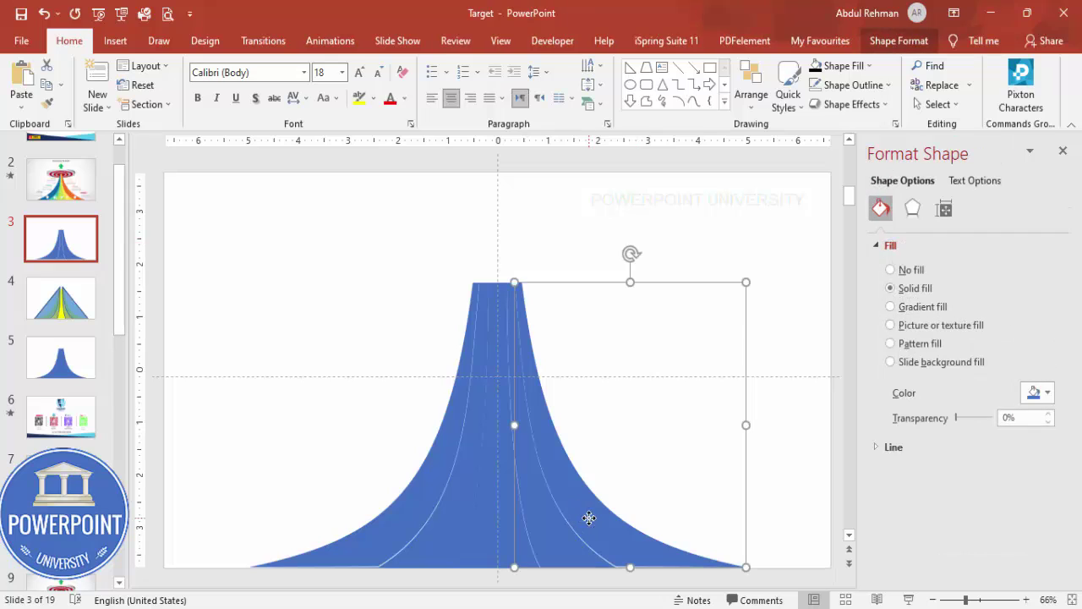
click(1039, 393)
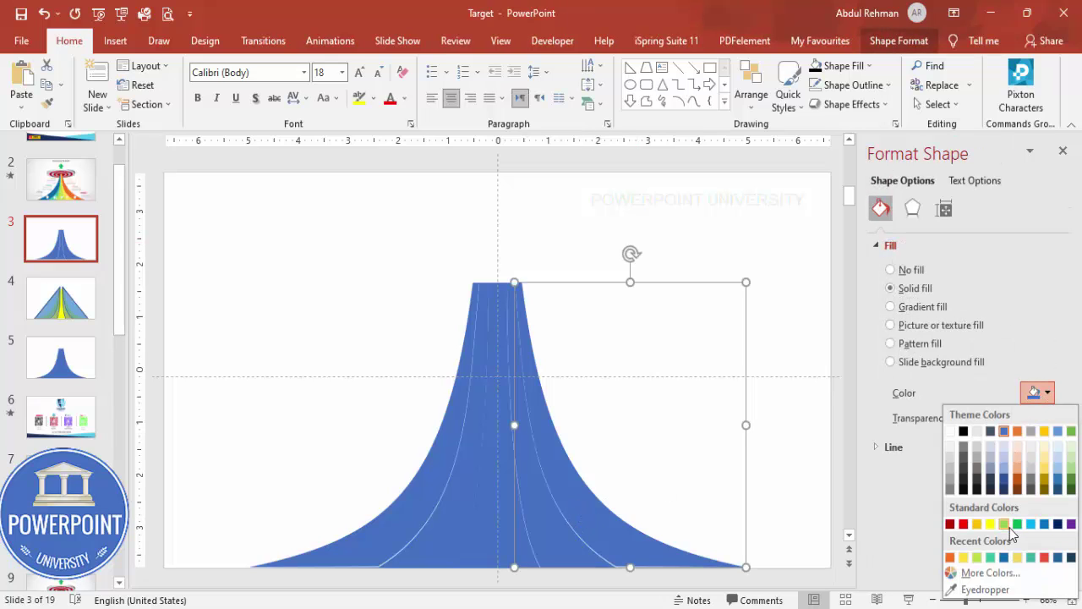
click(1046, 559)
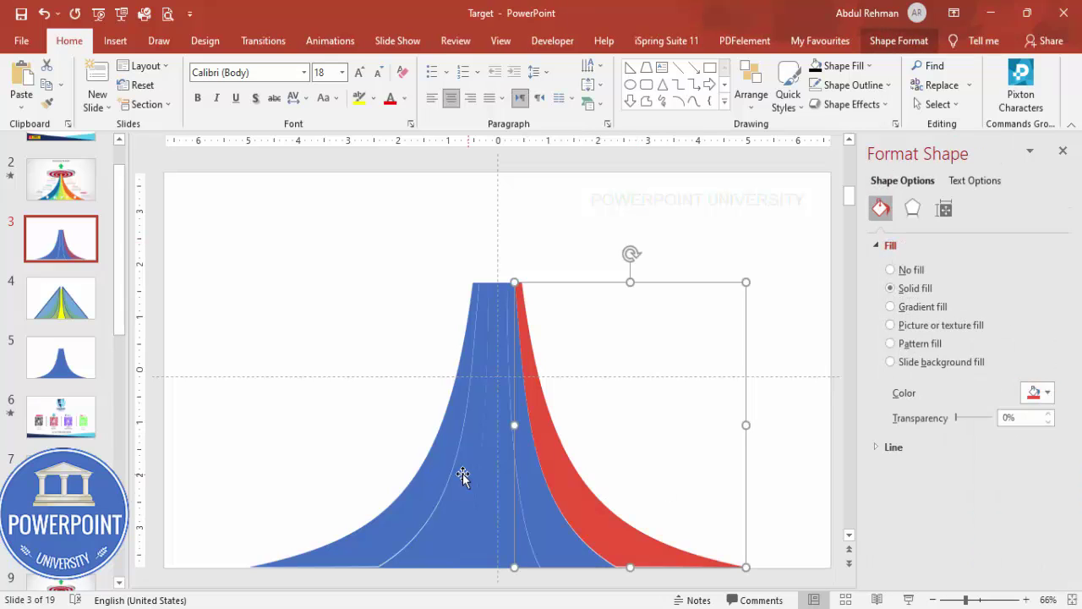
click(557, 527)
click(1039, 392)
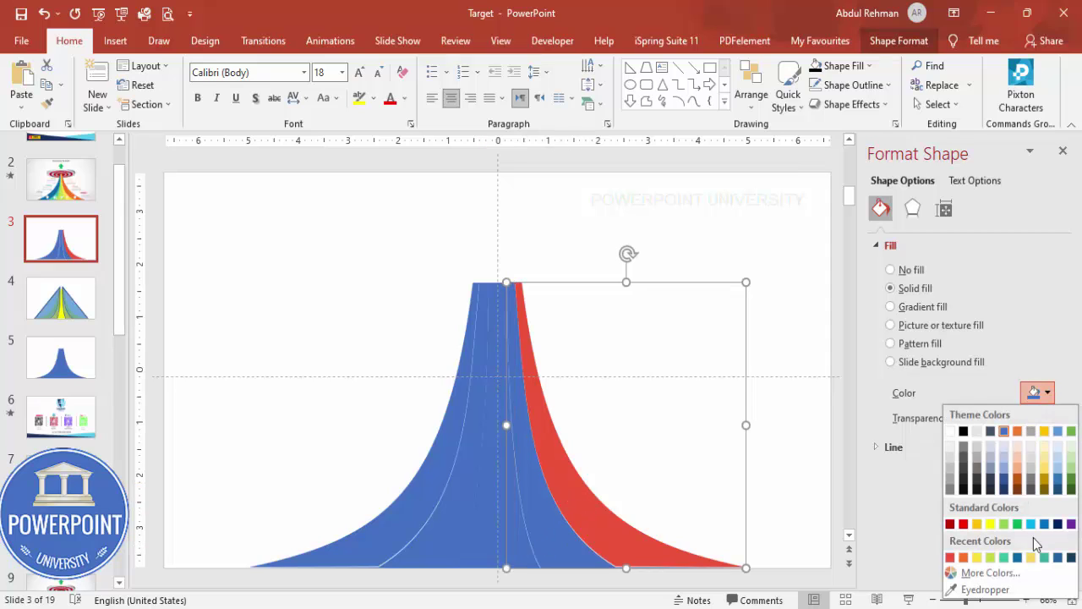
click(1005, 558)
- Select both remaining blue pieces together, undoing an accidental move
click(501, 541)
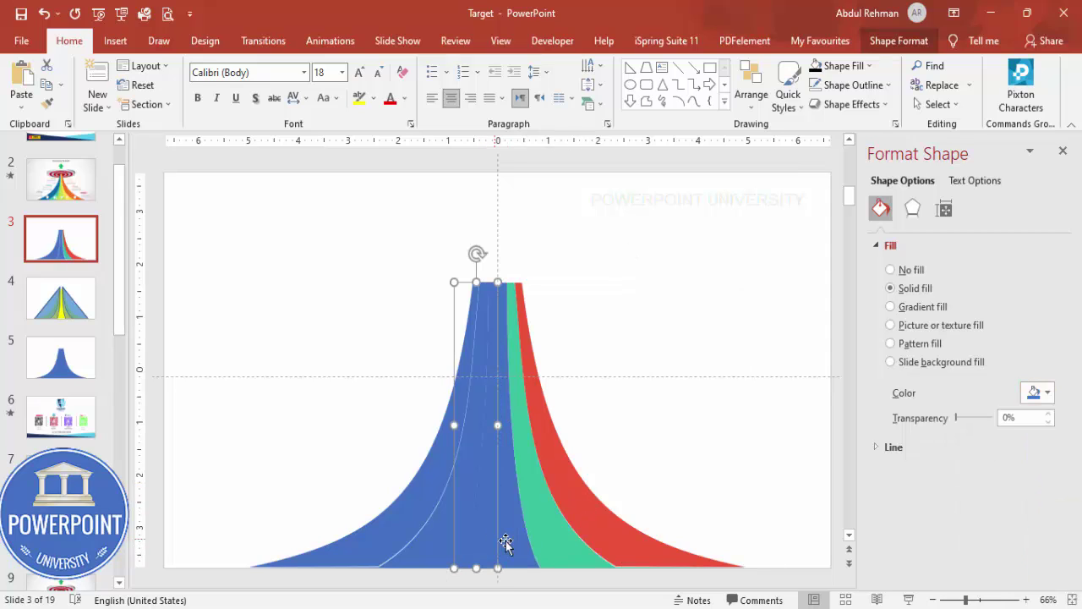
click(515, 551)
shift+click(471, 547)
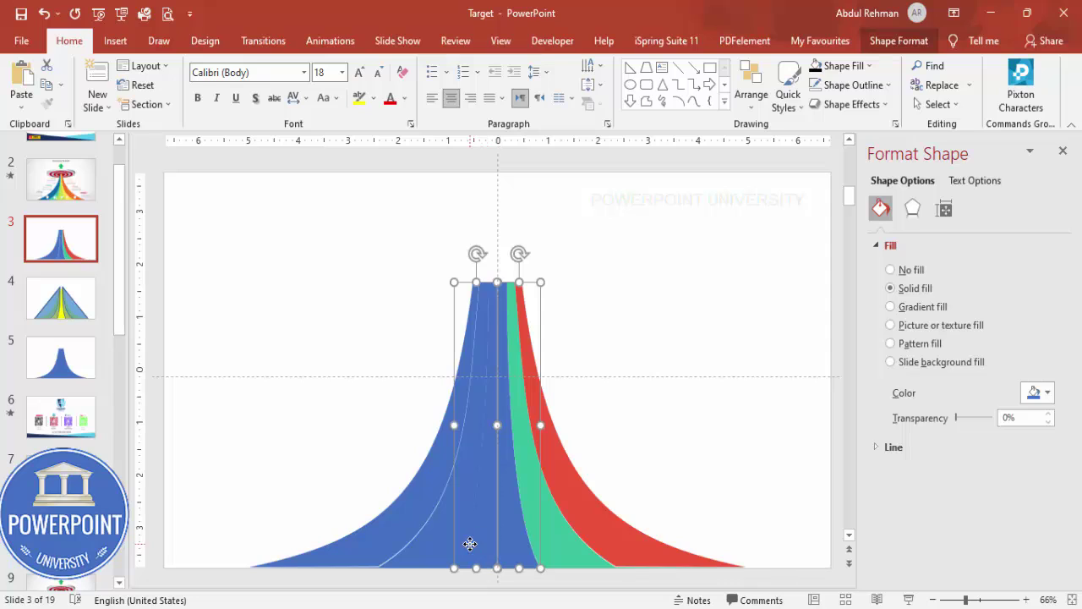
drag(447, 546, 372, 514)
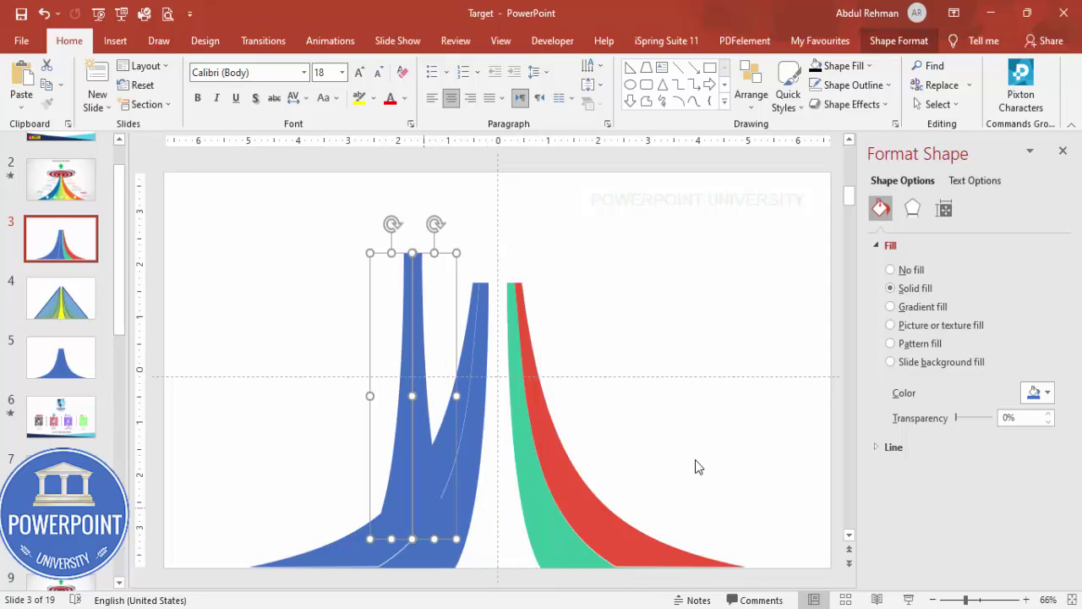
key(ctrl+z)
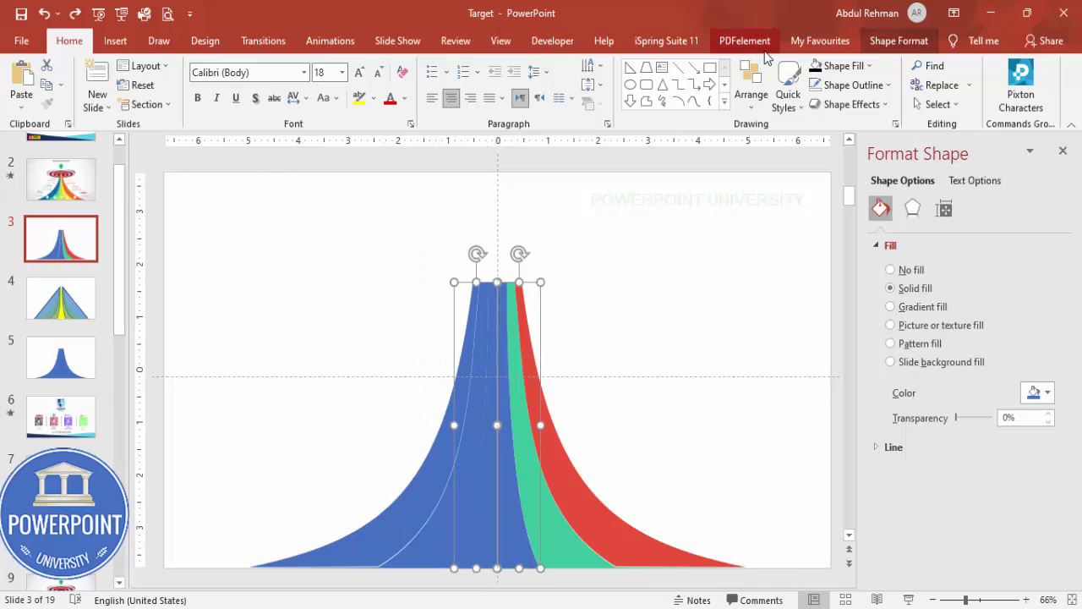
- Merge the two blue pieces into one shape with Merge Shapes > Union
click(898, 40)
click(165, 104)
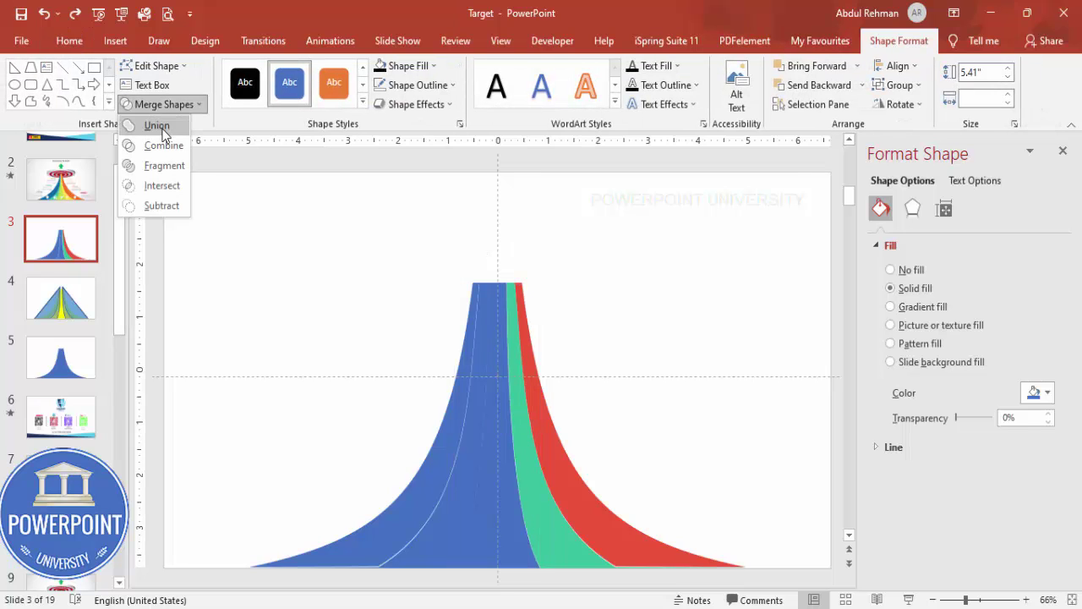
click(157, 142)
click(656, 326)
- Colour the middle strip Gold, the inner left strip Purple and the outer left strip green
click(507, 497)
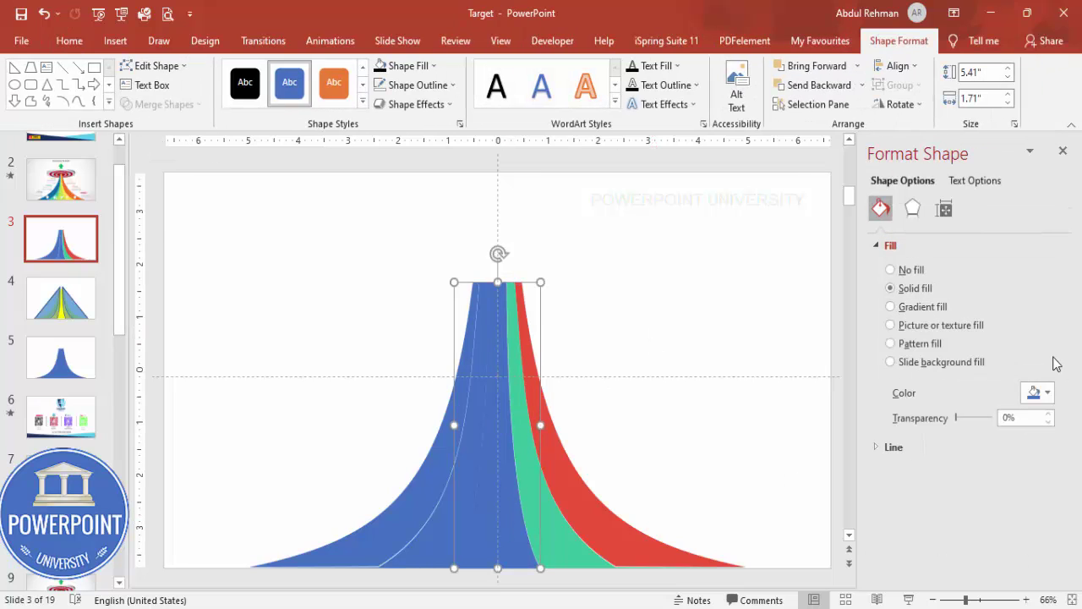
click(1047, 393)
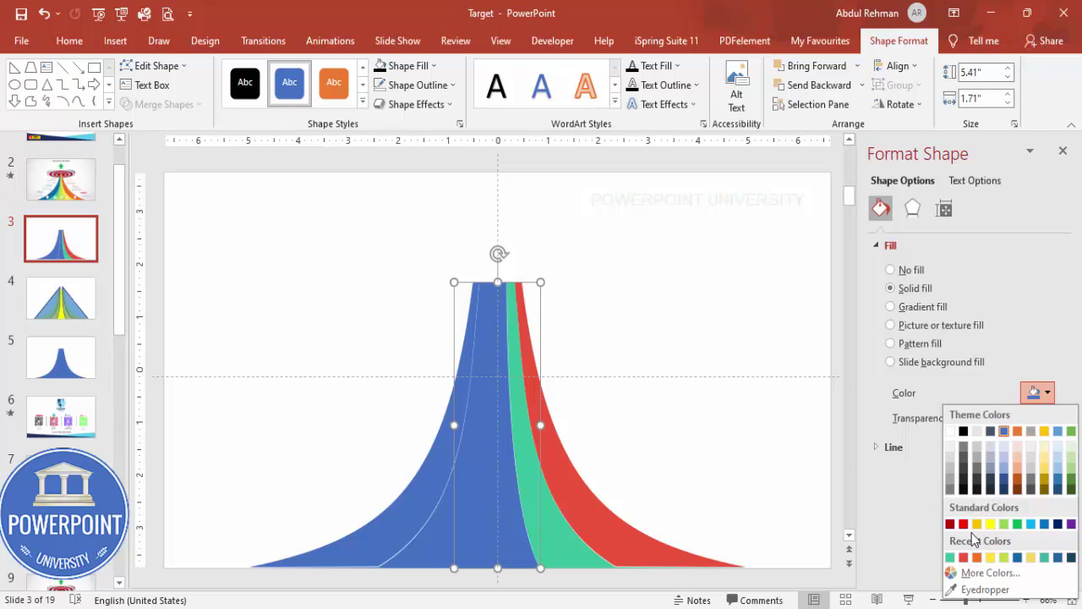
click(977, 524)
click(434, 546)
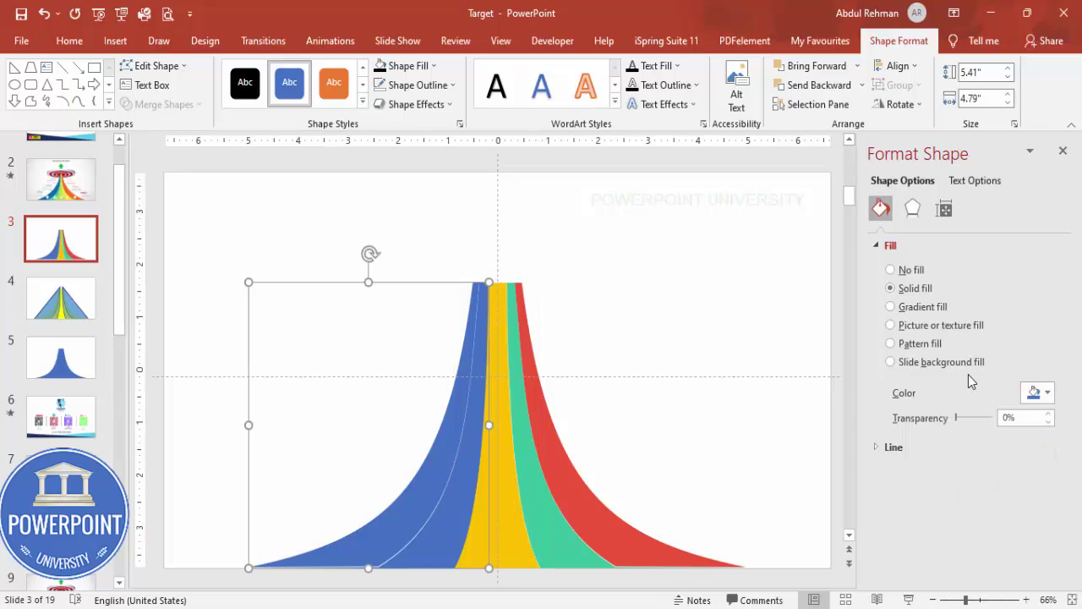
click(1038, 394)
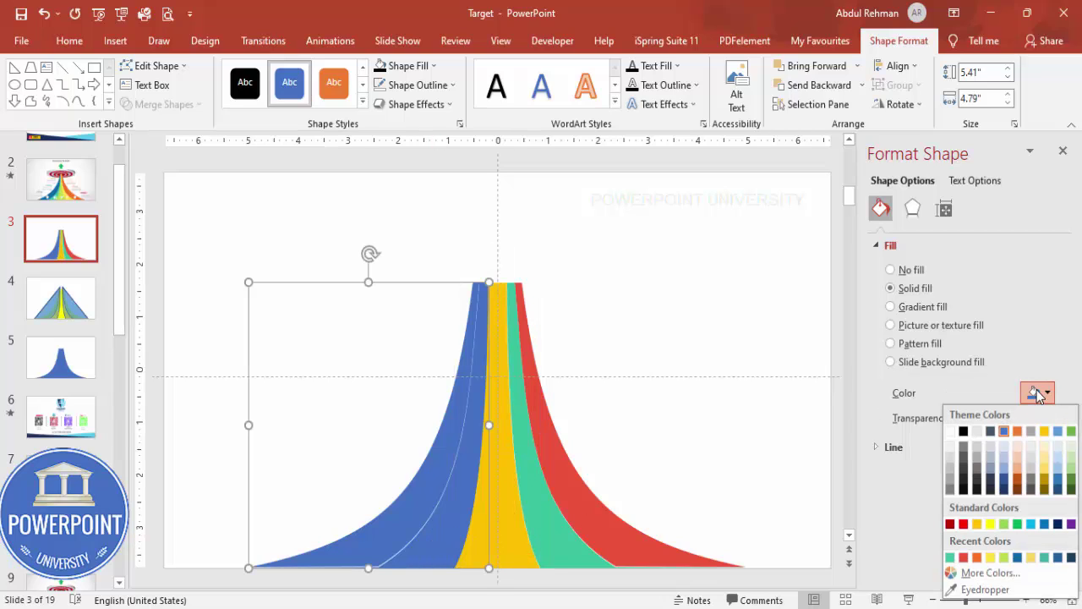
click(1072, 525)
click(428, 498)
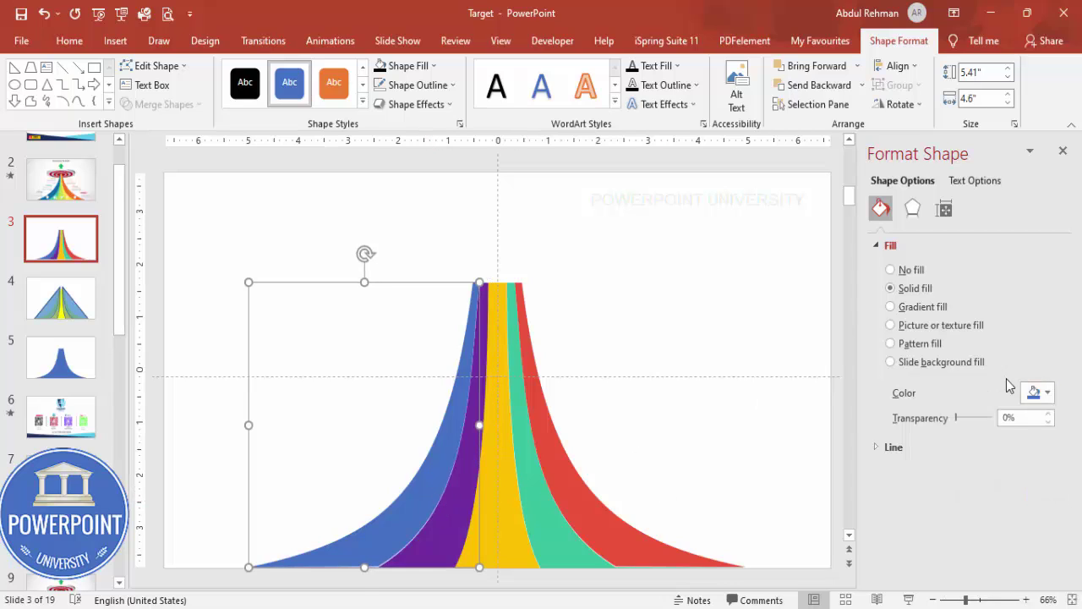
click(1032, 393)
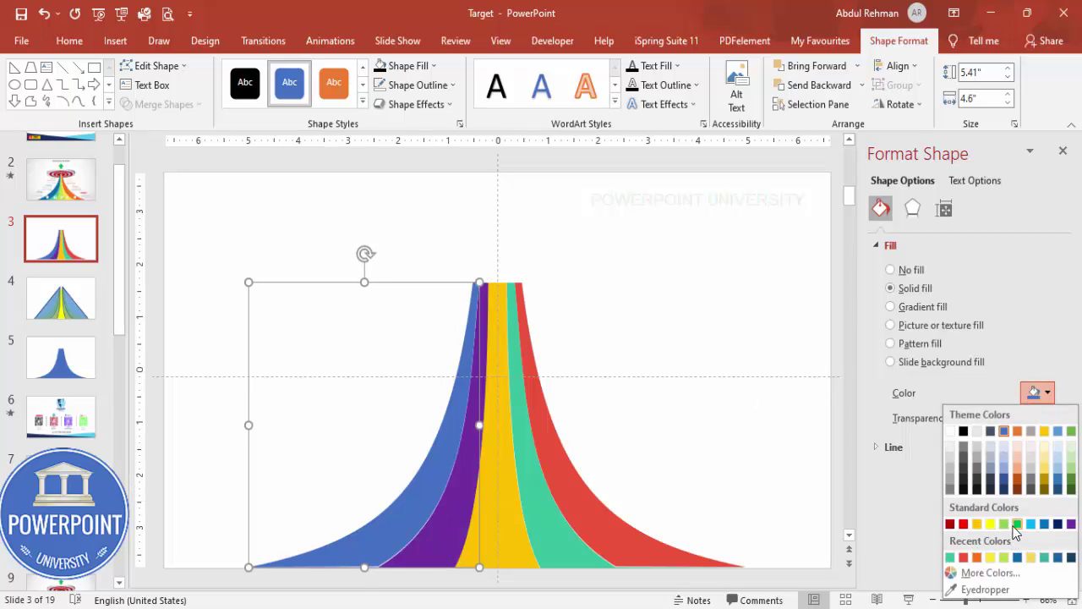
click(1017, 524)
click(665, 309)
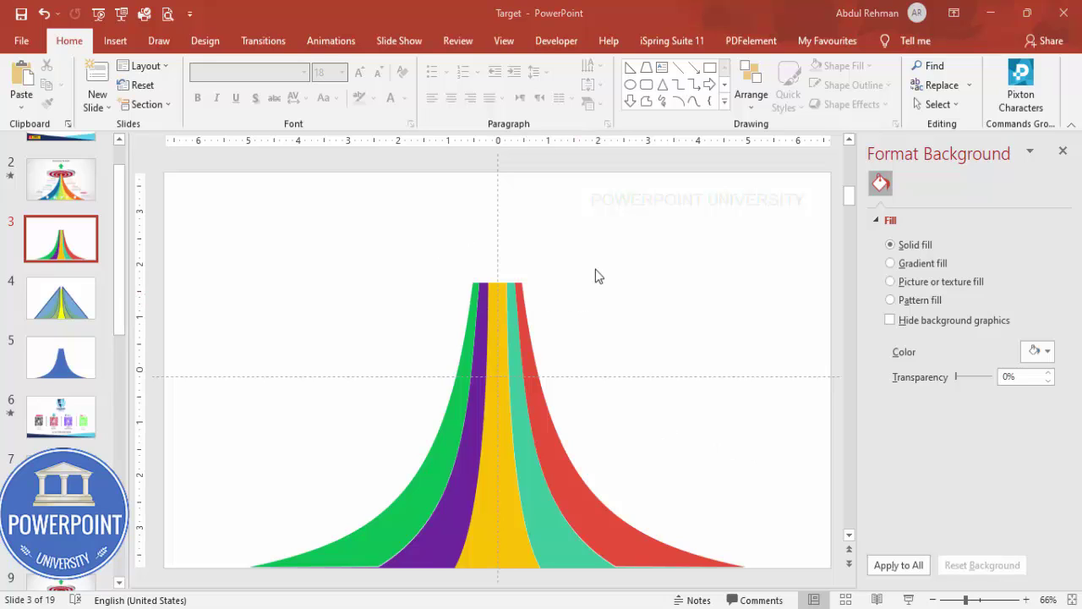
- Insert a new slide after slide 3 and delete its title and content placeholders
right_click(82, 269)
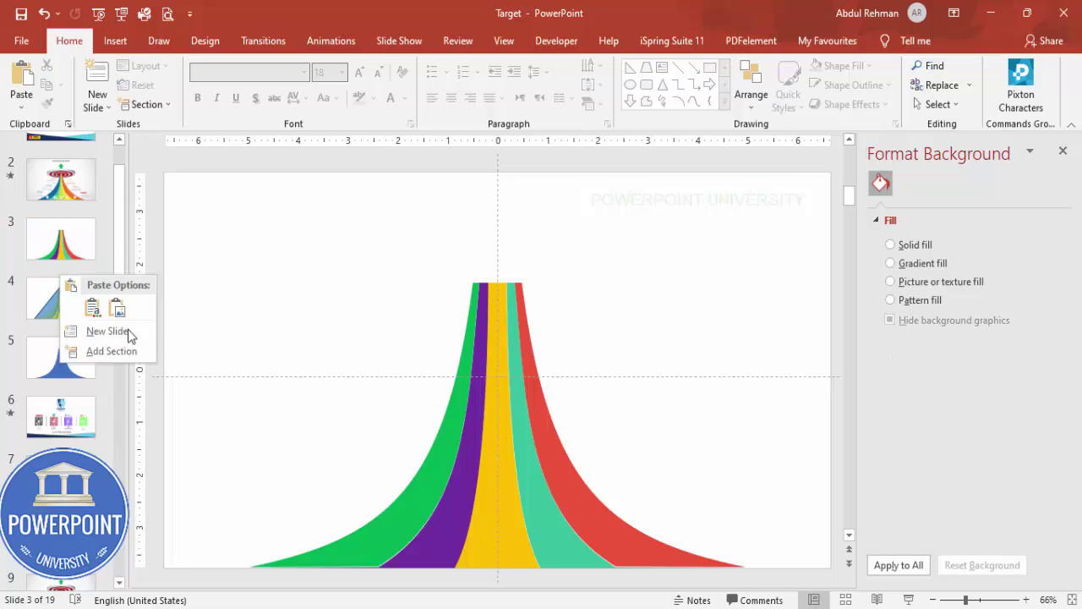
click(125, 331)
click(466, 196)
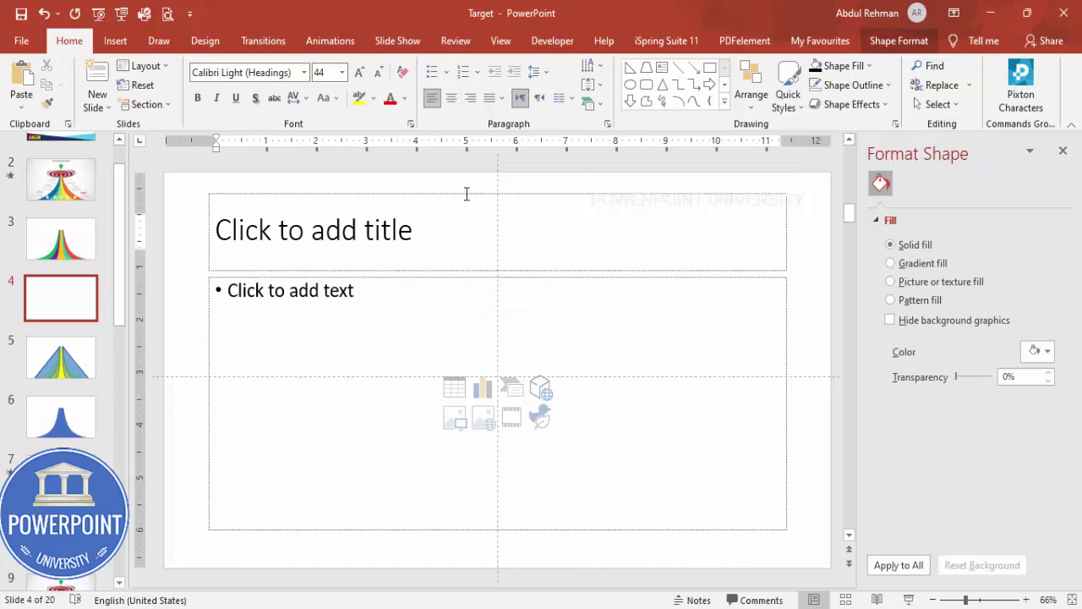
key(Delete)
click(408, 282)
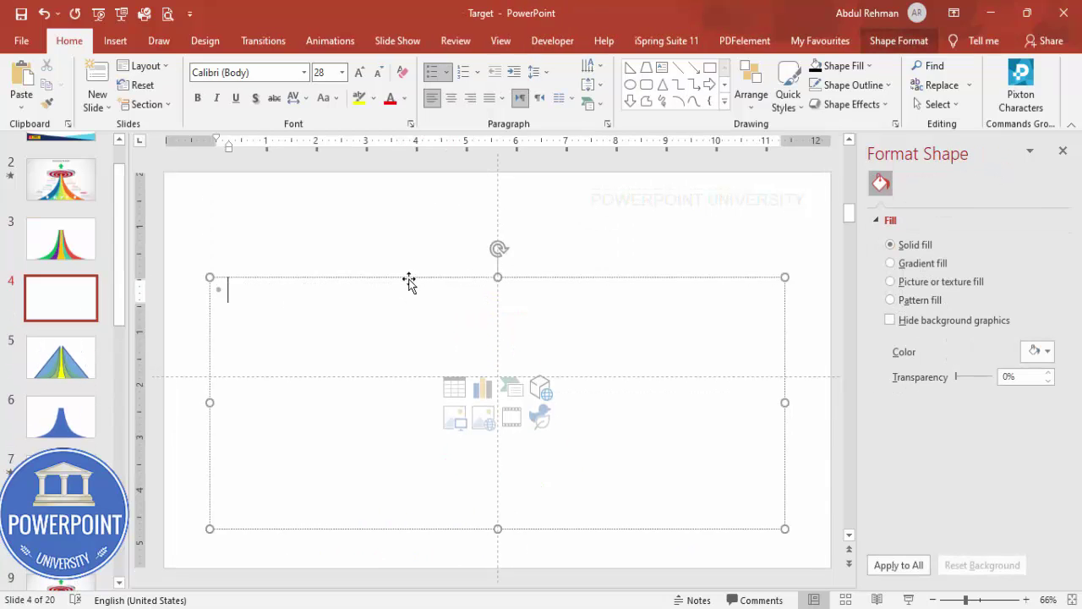
key(Delete)
- Delete the pyramid and plain blue curve slides, then return to blank slide 4
click(82, 368)
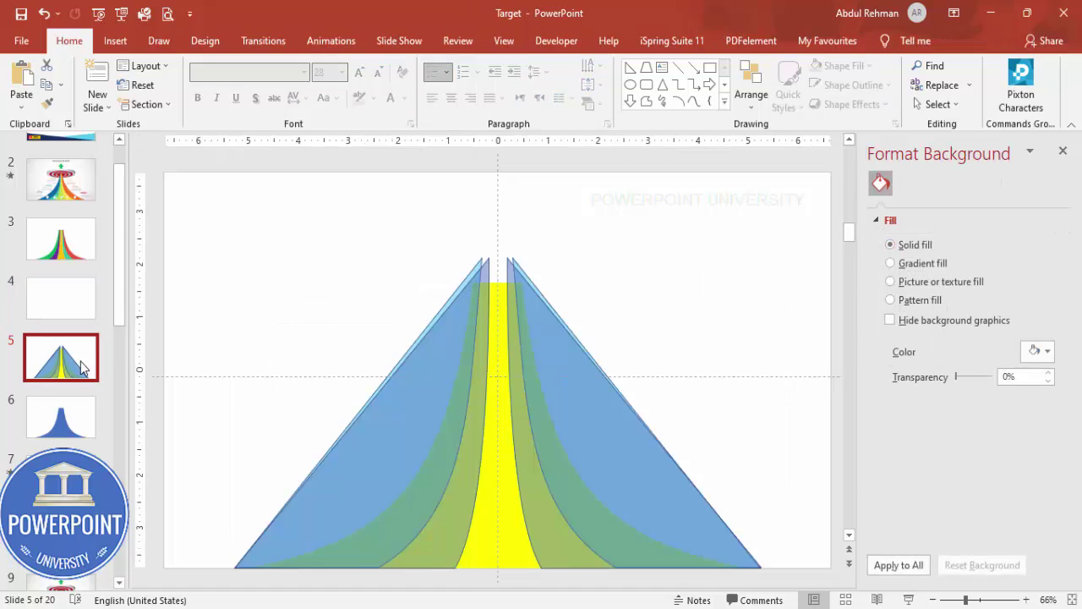
key(Delete)
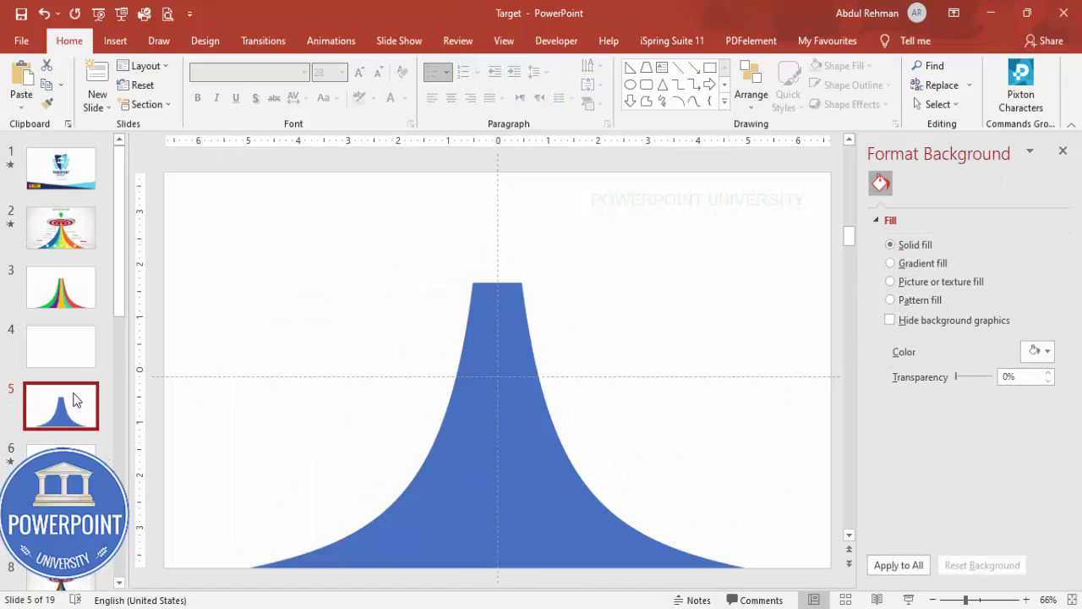
key(Delete)
key(Up)
key(Up)
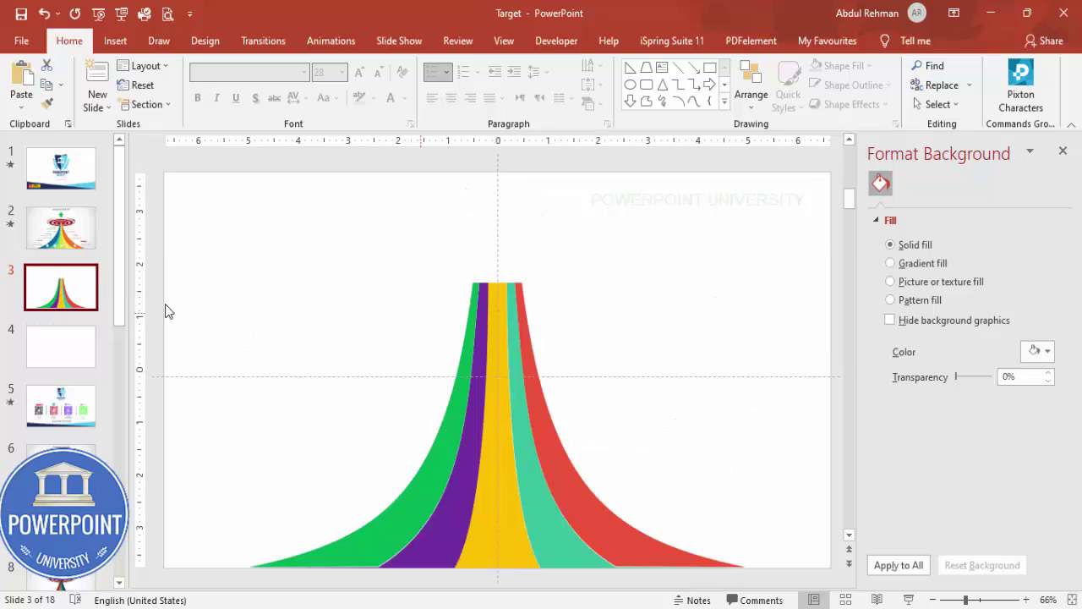
click(72, 351)
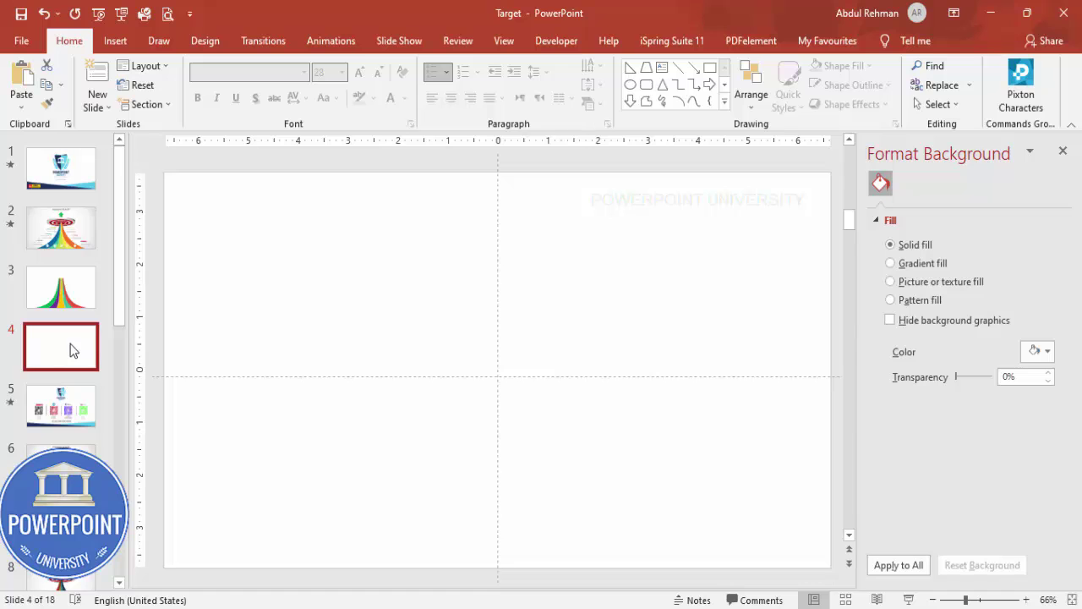
- Draw a Circle: Hollow donut shape and resize it evenly to 2.14"
click(125, 40)
click(253, 100)
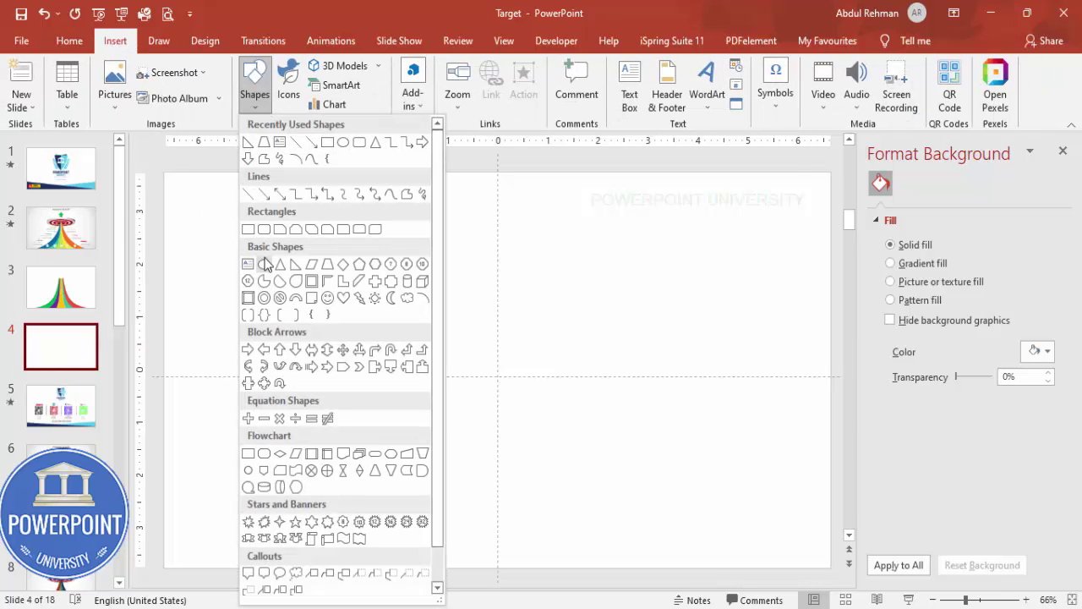
click(265, 299)
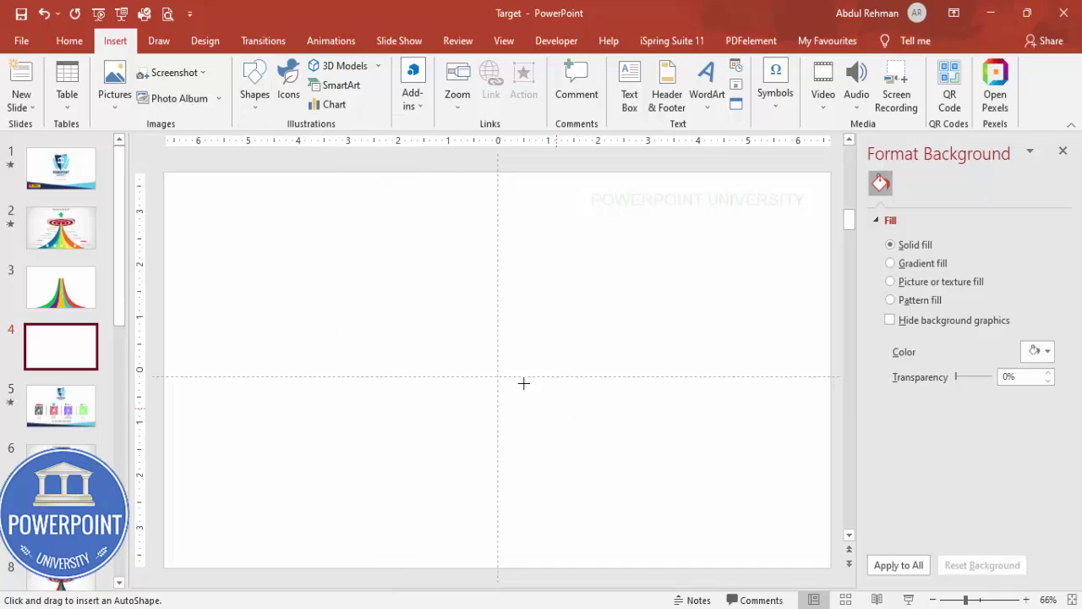
drag(473, 346, 538, 414)
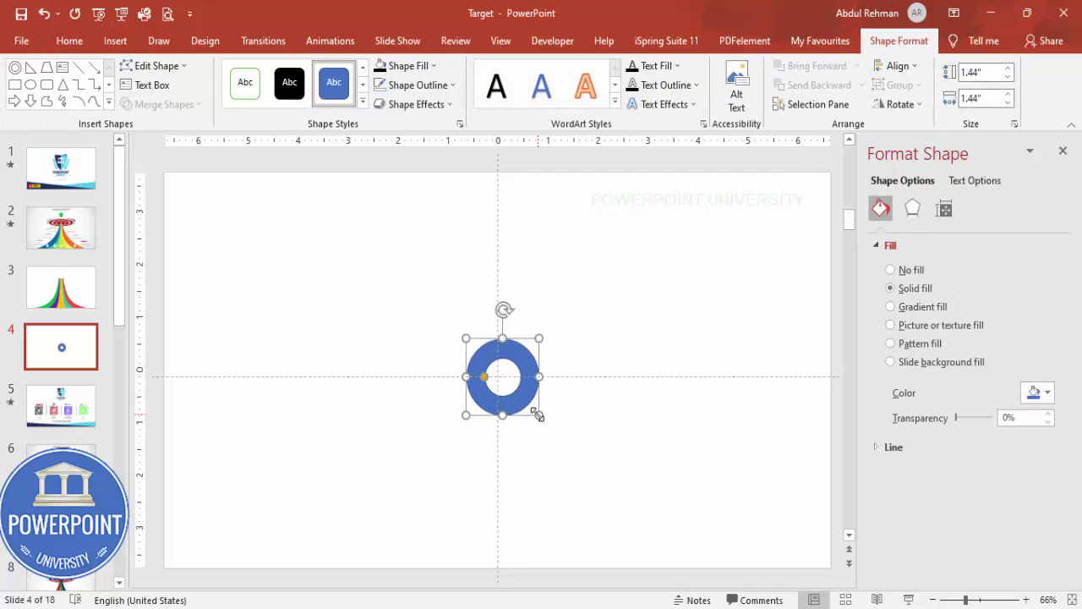
drag(538, 413, 550, 425)
drag(478, 381, 476, 380)
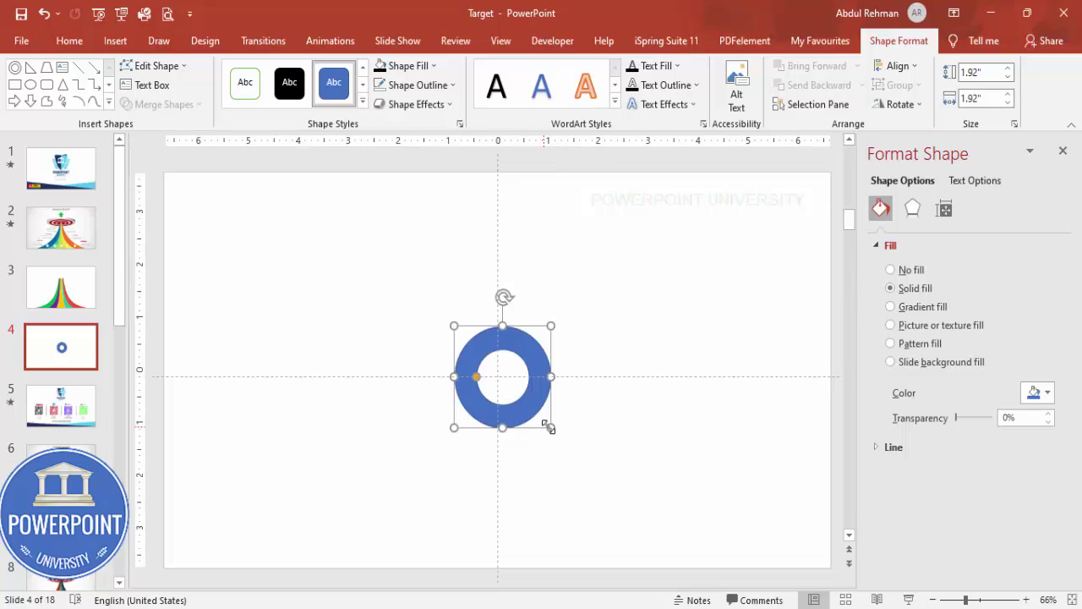
drag(551, 428, 535, 412)
- Align the donut center and middle on the slide
click(898, 65)
click(915, 106)
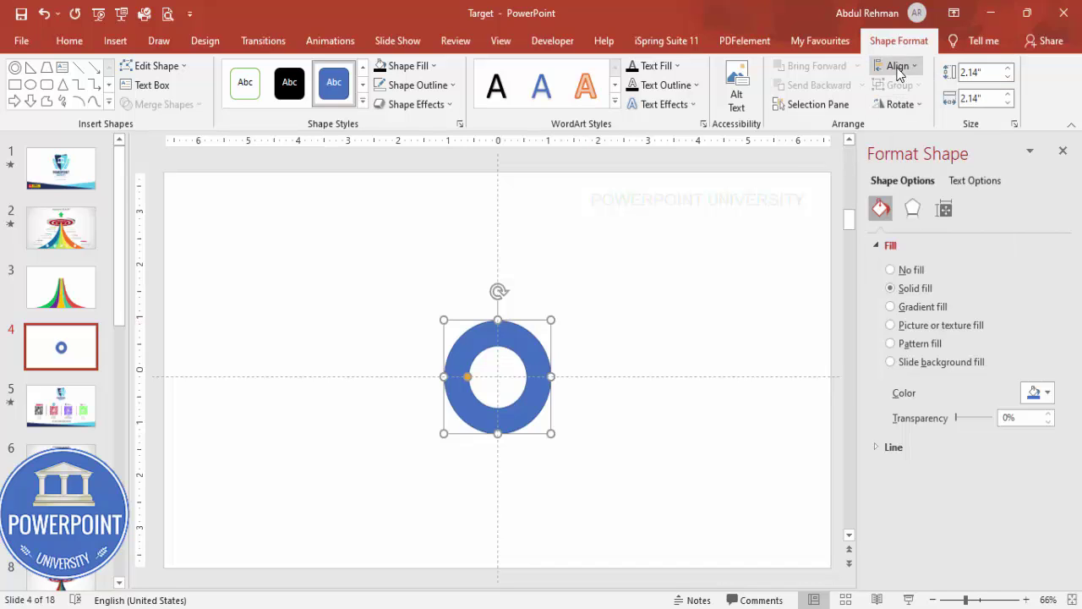
click(899, 65)
click(924, 168)
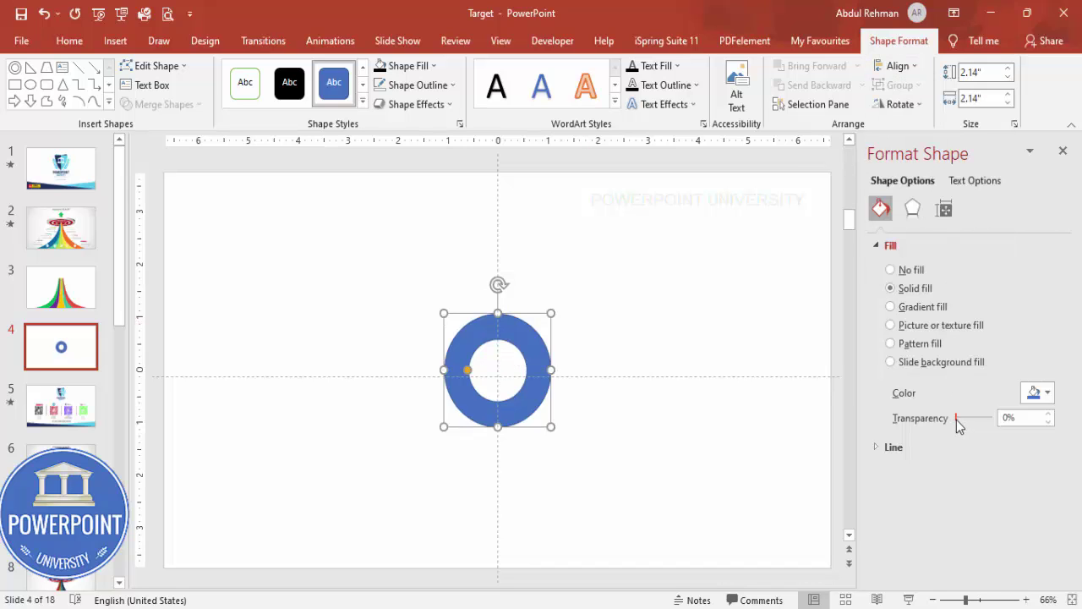